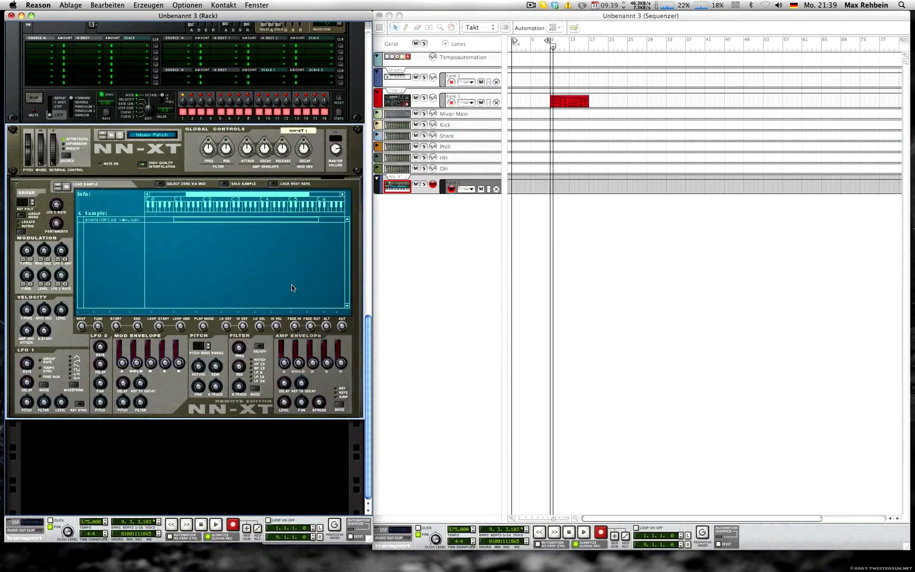
- Select the Thor track in the sequencer and play its clip starting at bar 9
{"action": "left_click", "coordinate": [537, 202]}
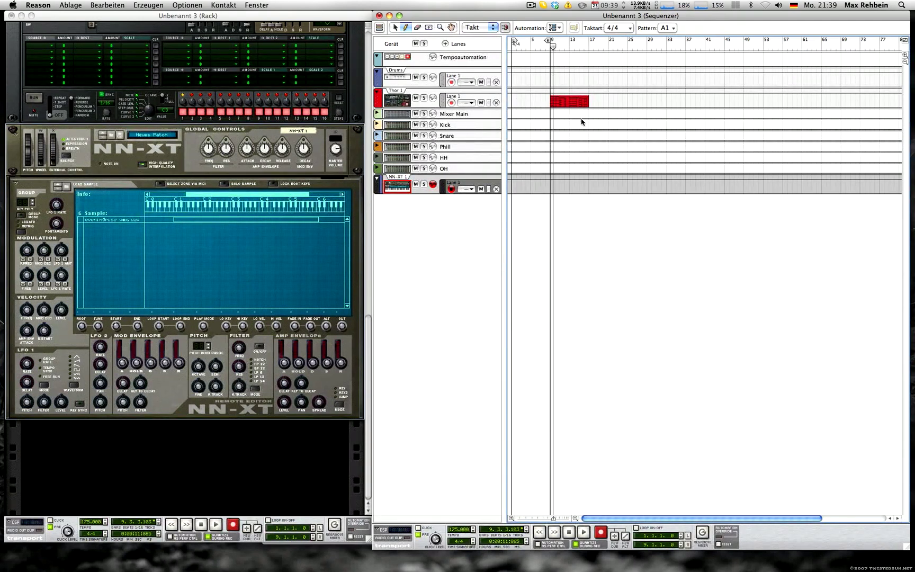
{"action": "key", "text": "q"}
{"action": "left_click", "coordinate": [390, 103]}
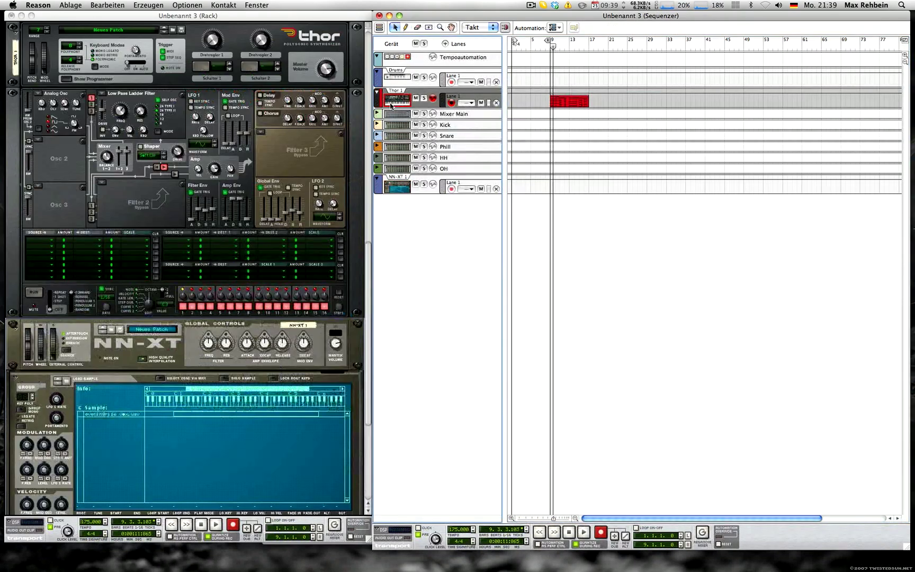
{"action": "key", "text": "shift+Return"}
{"action": "key", "text": "space"}
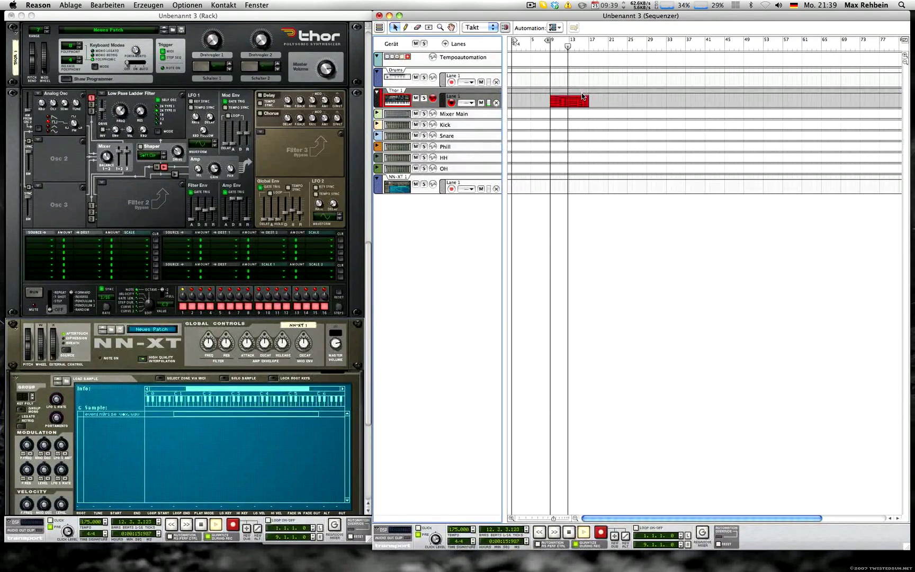
- Select the NN-XT track and preview the vocal sample loaded in its zone list
{"action": "left_click", "coordinate": [405, 192]}
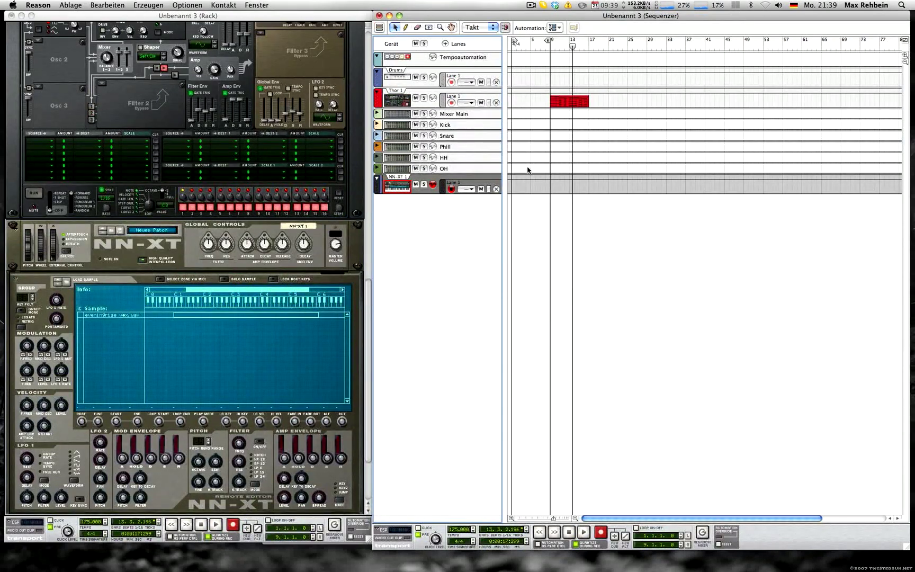
{"action": "left_click", "coordinate": [249, 322]}
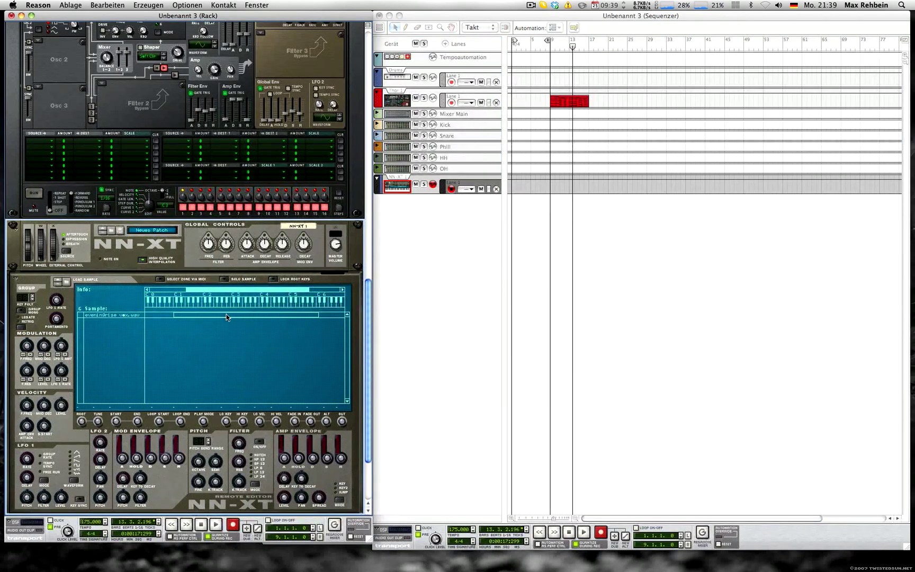
{"action": "scroll", "coordinate": [132, 325], "scroll_direction": "down", "scroll_amount": 3}
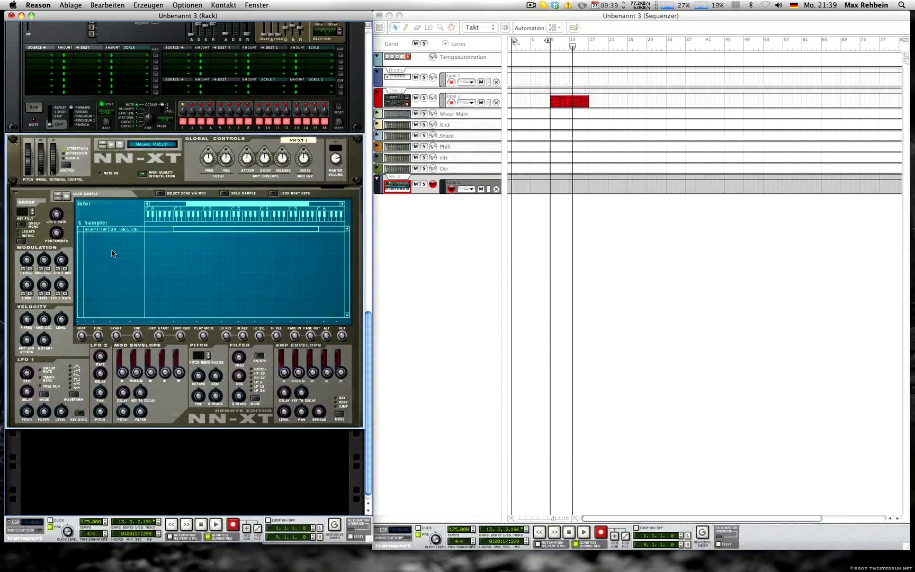
{"action": "left_click", "coordinate": [97, 229], "text": "alt"}
{"action": "left_click", "coordinate": [97, 228]}
- Draw a four-bar clip on the NN-XT track starting at bar 1
{"action": "left_click", "coordinate": [519, 183]}
{"action": "key", "text": "p"}
{"action": "left_click_drag", "start_coordinate": [513, 185], "coordinate": [530, 187]}
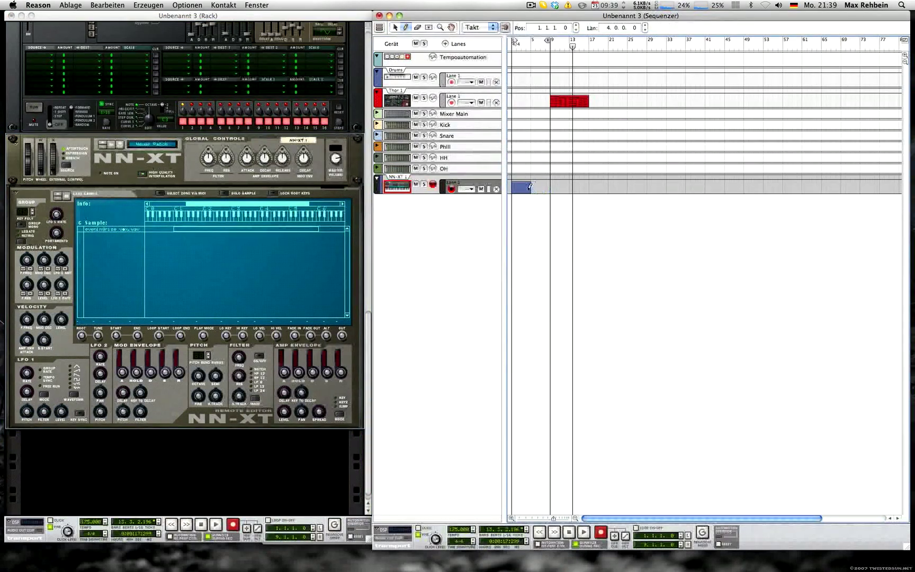
{"action": "key", "text": "q"}
- Set the right locator to bar 5 and move the song position to the start of bar 1
{"action": "left_click", "coordinate": [550, 220]}
{"action": "left_click", "coordinate": [531, 44], "text": "super"}
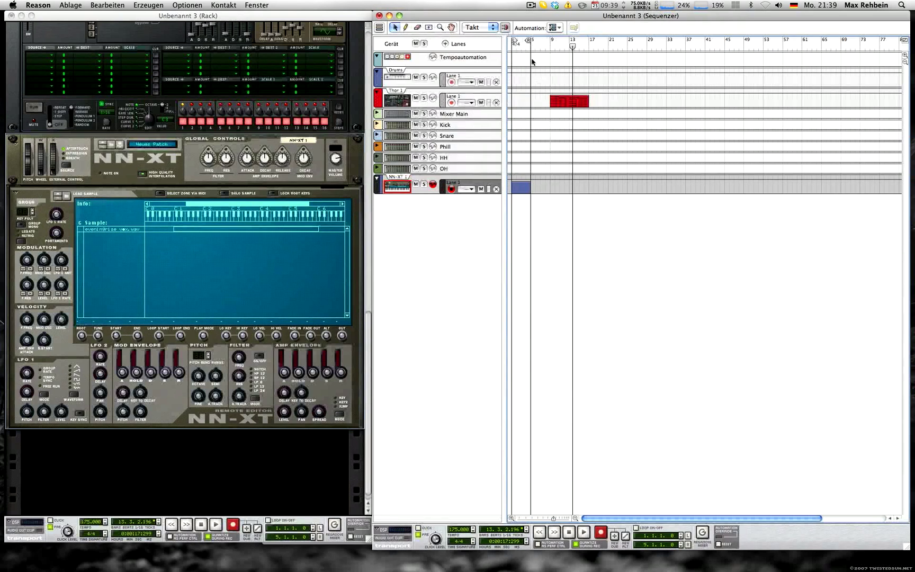
{"action": "left_click", "coordinate": [509, 45]}
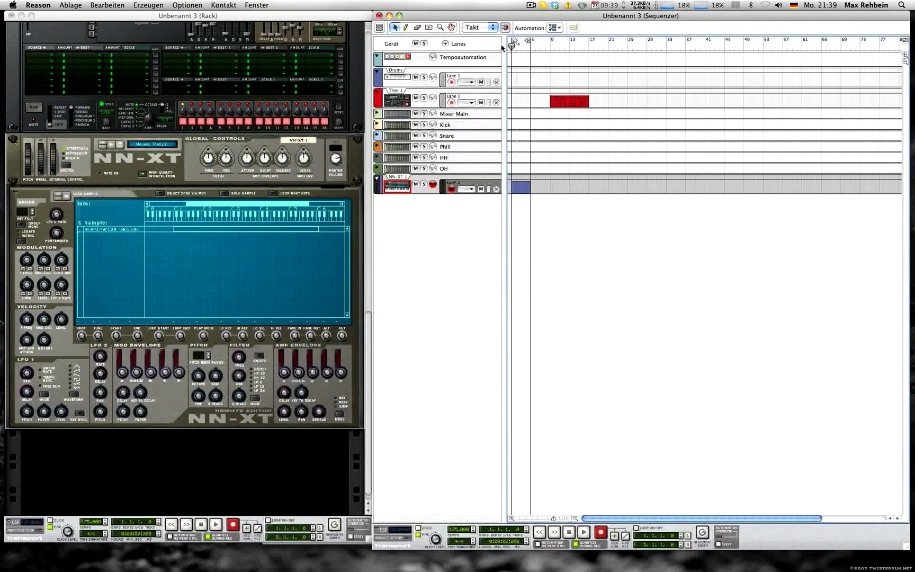
- Duplicate the vocal sample's zone in the NN-XT three times in succession to get eight zones
{"action": "left_click", "coordinate": [243, 309]}
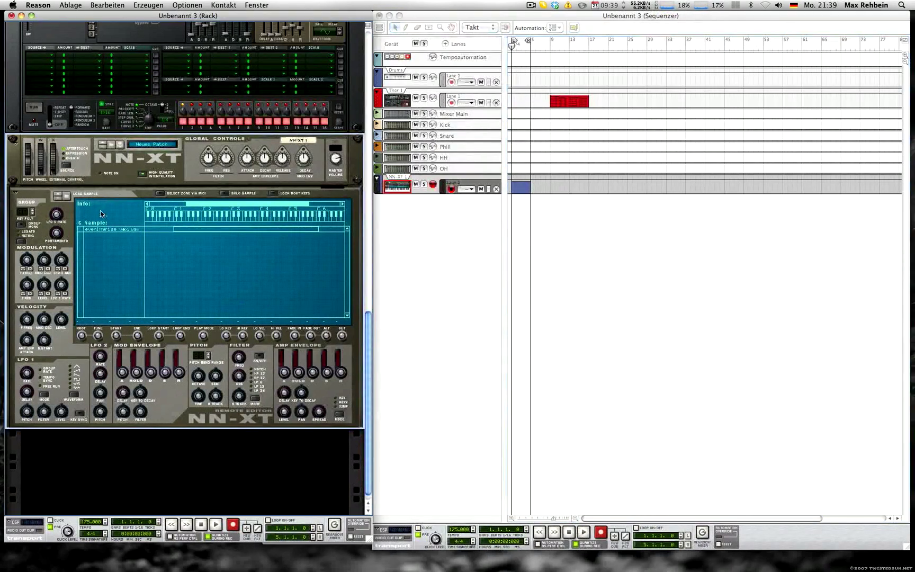
{"action": "left_click", "coordinate": [112, 229]}
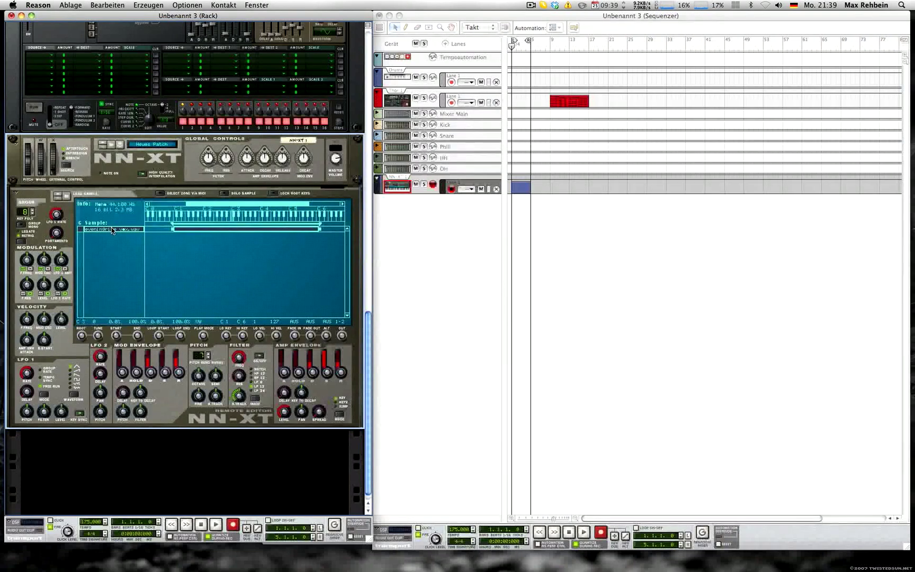
{"action": "right_click", "coordinate": [112, 229]}
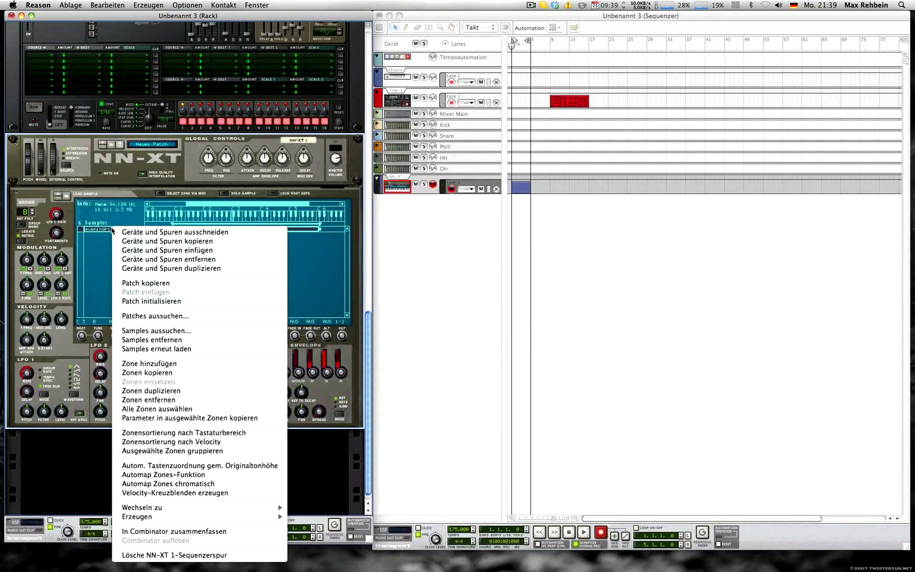
{"action": "left_click", "coordinate": [167, 391]}
{"action": "right_click", "coordinate": [209, 236]}
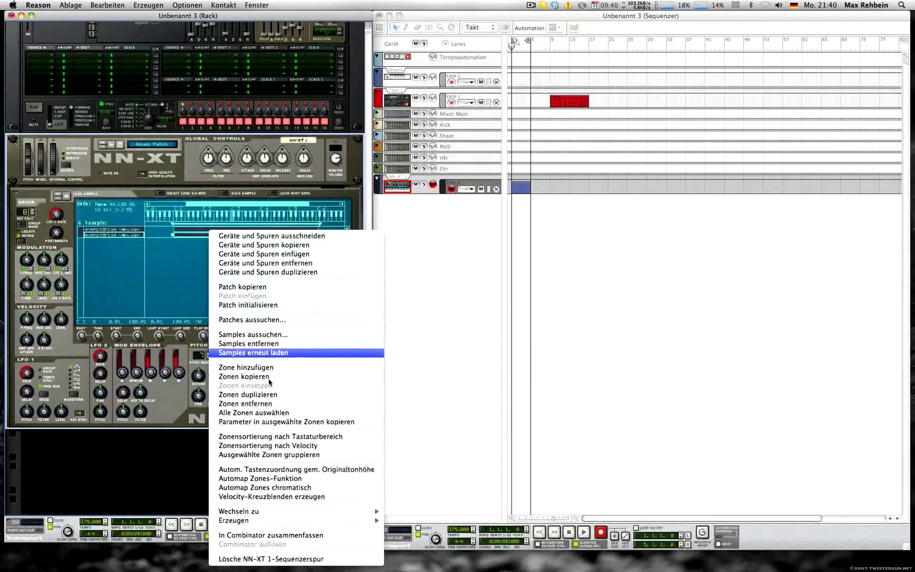
{"action": "left_click", "coordinate": [249, 394]}
{"action": "right_click", "coordinate": [186, 231]}
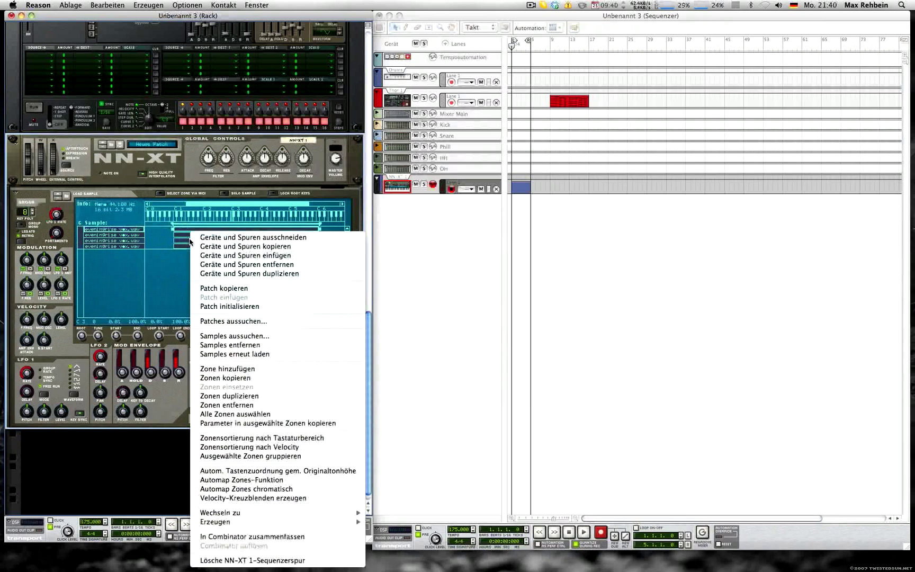
{"action": "left_click", "coordinate": [249, 395]}
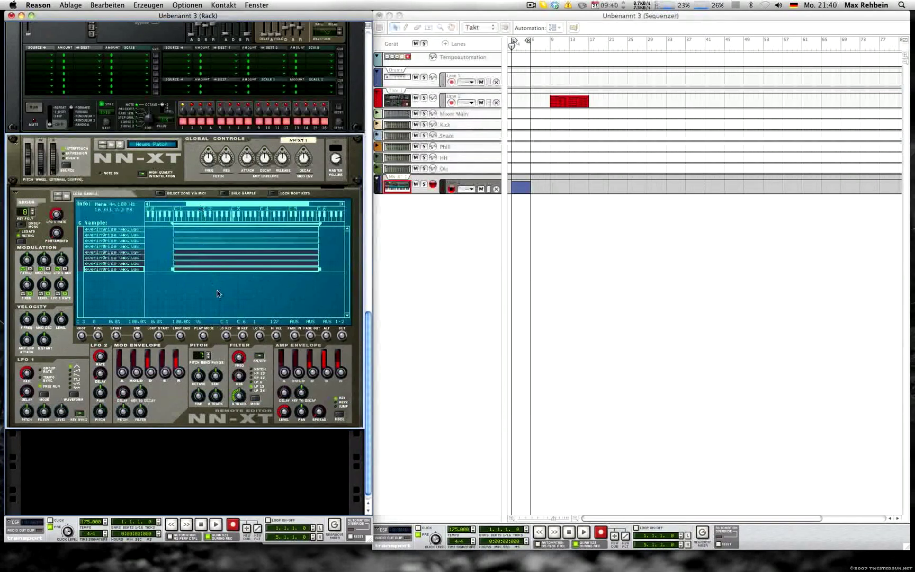
- Automap the NN-XT zones chromatically so that each zone occupies its own key
{"action": "left_click", "coordinate": [205, 246]}
{"action": "right_click", "coordinate": [205, 247]}
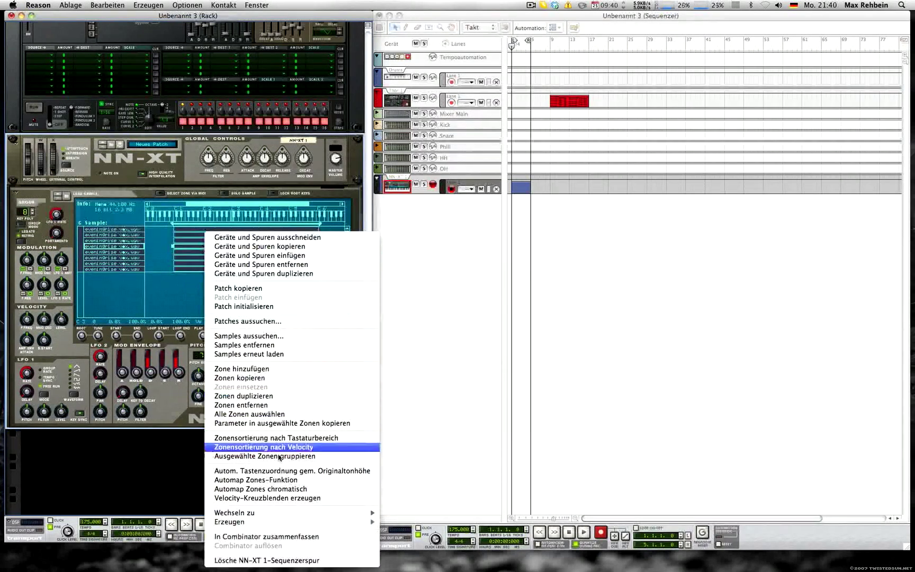
{"action": "left_click", "coordinate": [291, 489]}
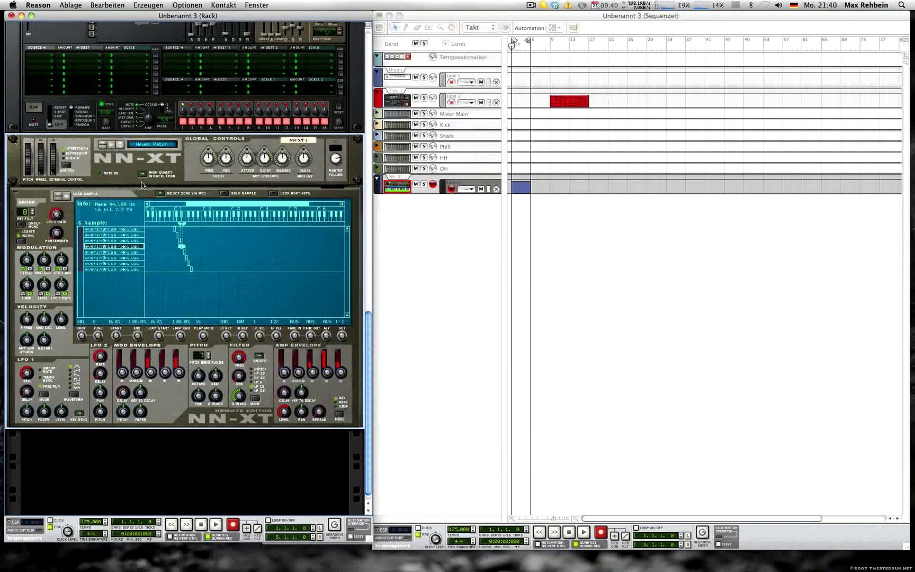
- Select the first NN-XT zone and open the NN-XT clip for note editing
{"action": "left_click", "coordinate": [95, 229]}
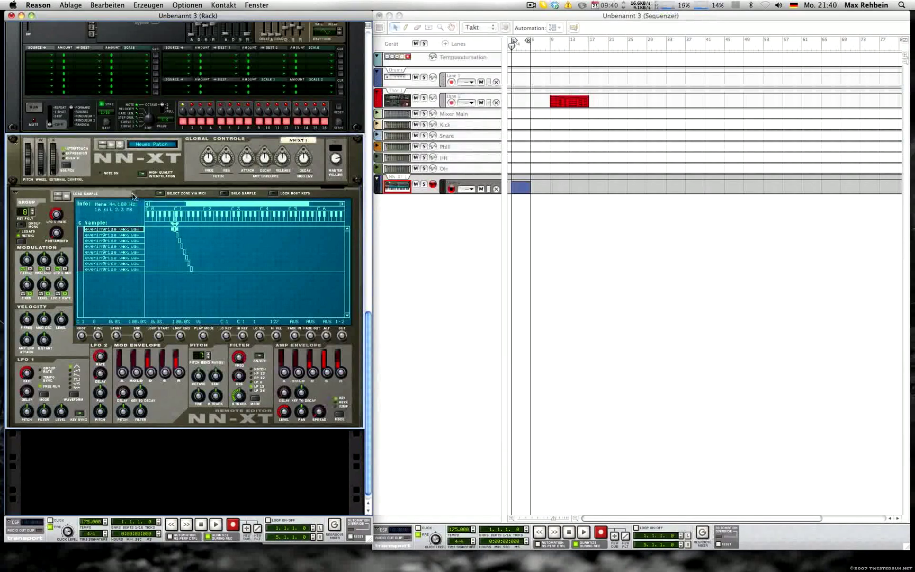
{"action": "left_click", "coordinate": [596, 214]}
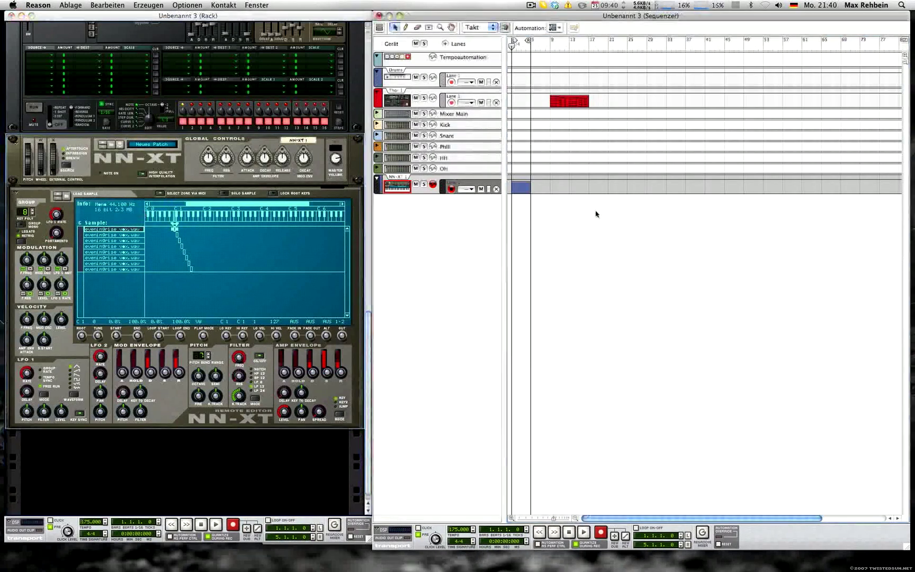
{"action": "double_click", "coordinate": [525, 190]}
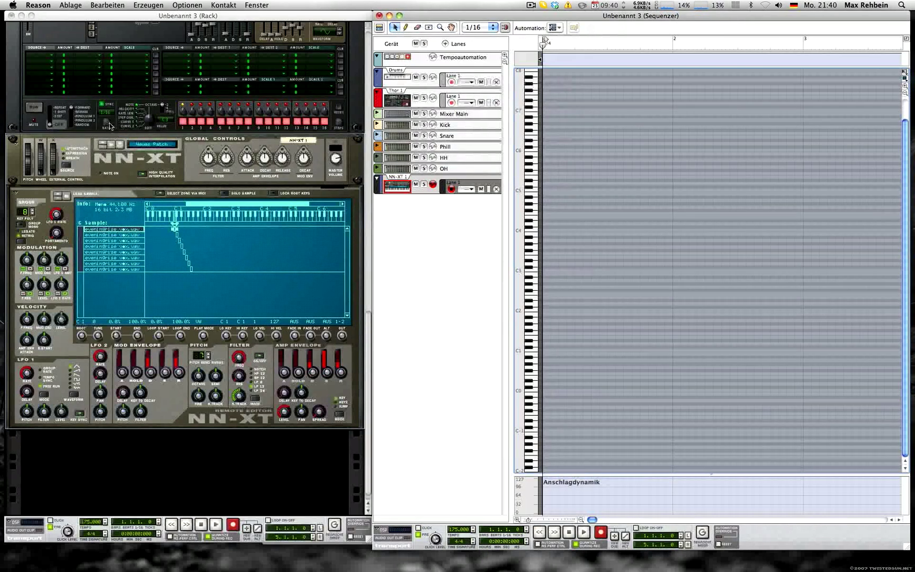
{"action": "left_click", "coordinate": [471, 219]}
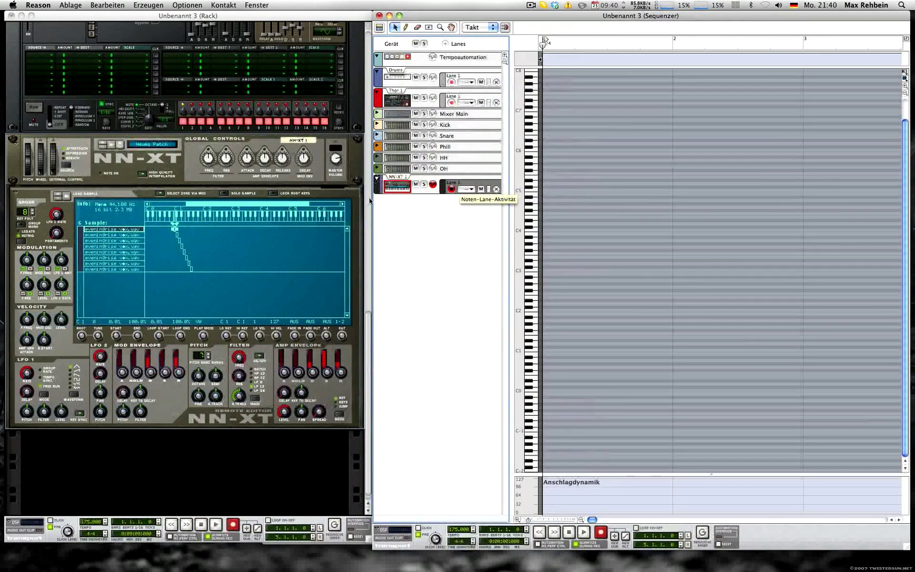
{"action": "left_click", "coordinate": [581, 346]}
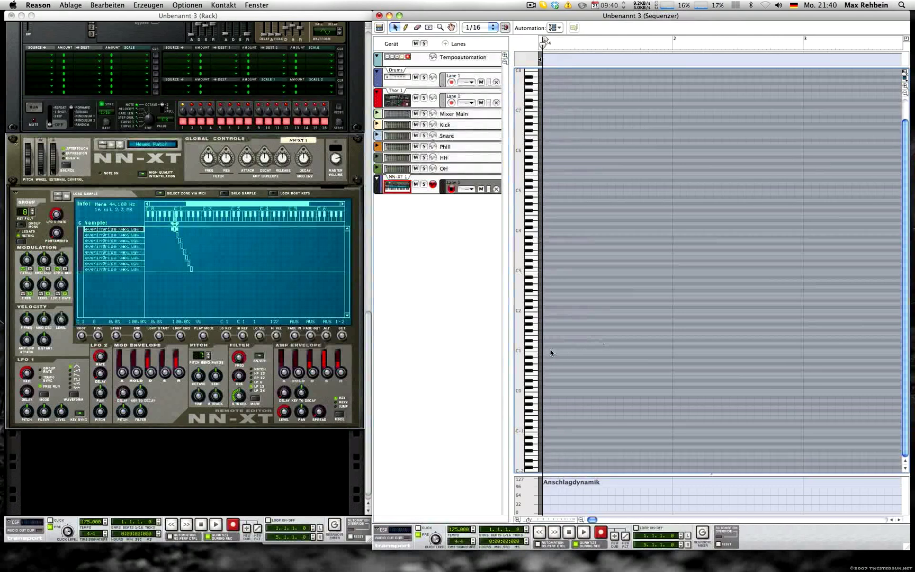
- Set up a loop with the right locator at 1.1.3 and play it briefly
{"action": "left_click", "coordinate": [557, 42], "text": "alt"}
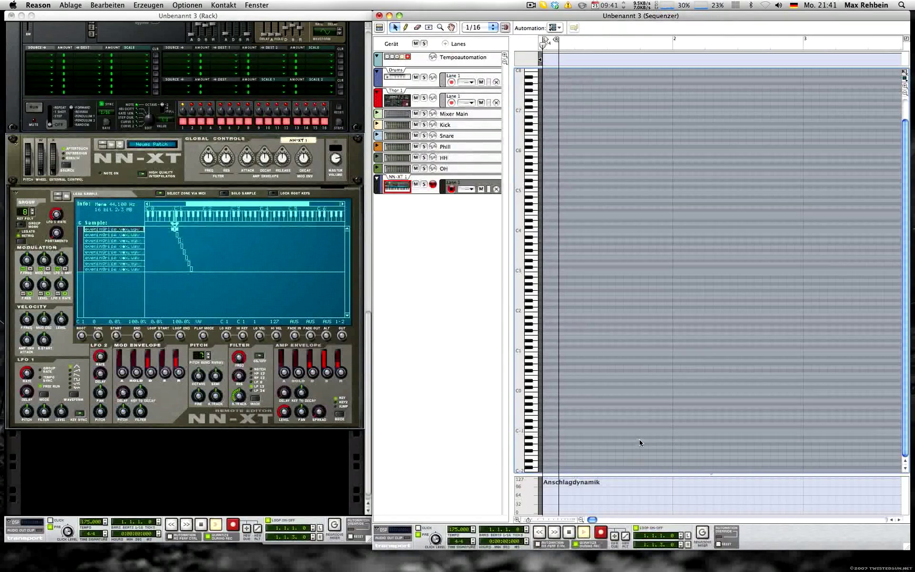
{"action": "key", "text": "space"}
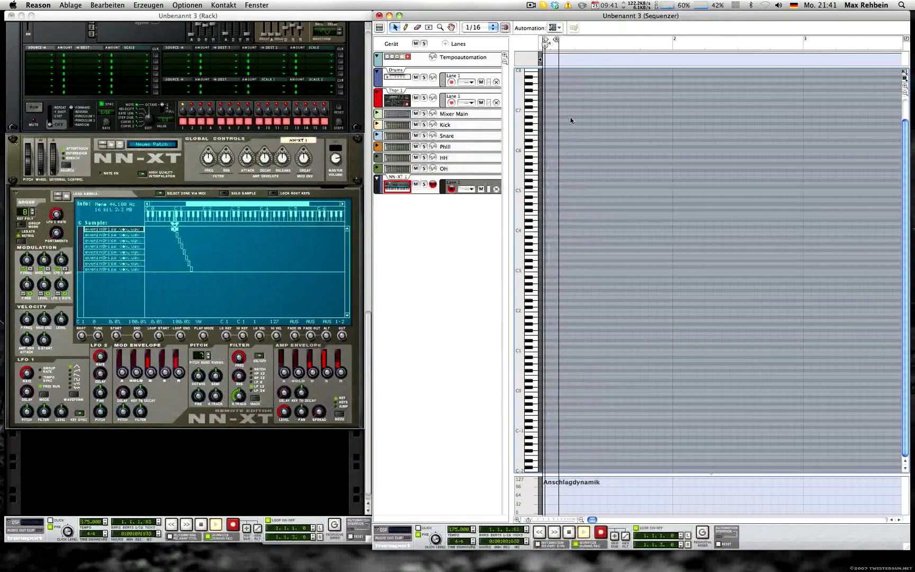
{"action": "key", "text": "space"}
- Draw a C1 note with length 0.2.1.0 at the start of bar 1 and play the loop
{"action": "key", "text": "w"}
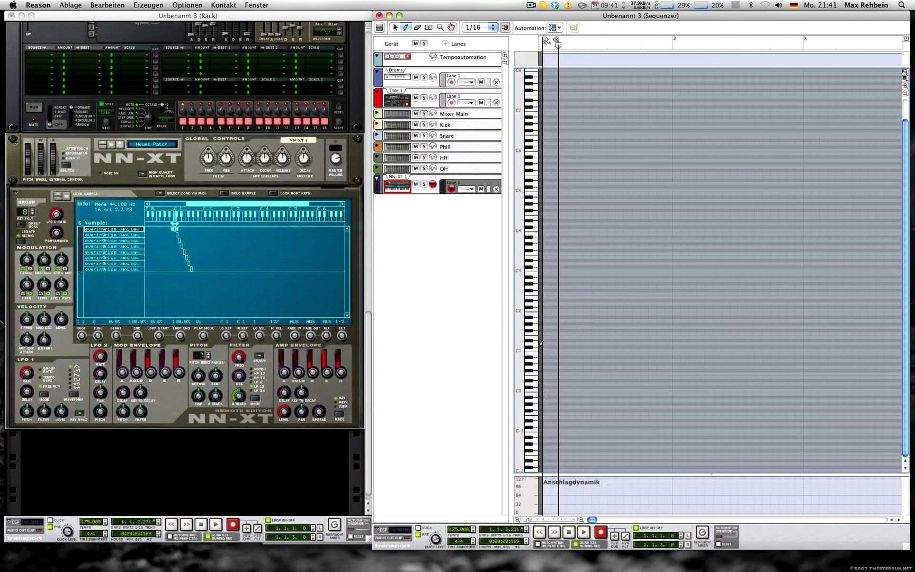
{"action": "left_click_drag", "start_coordinate": [547, 348], "coordinate": [614, 350]}
{"action": "key", "text": "q"}
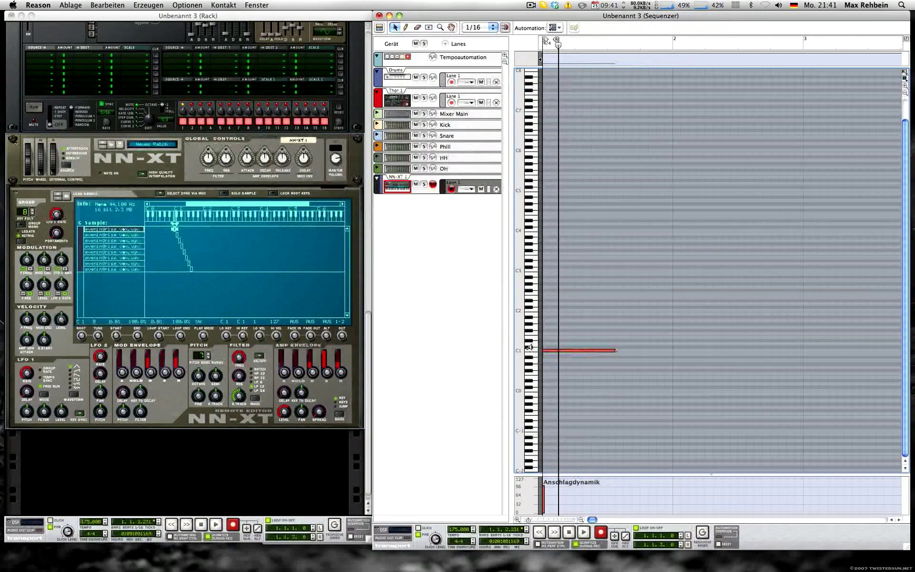
{"action": "key", "text": "space"}
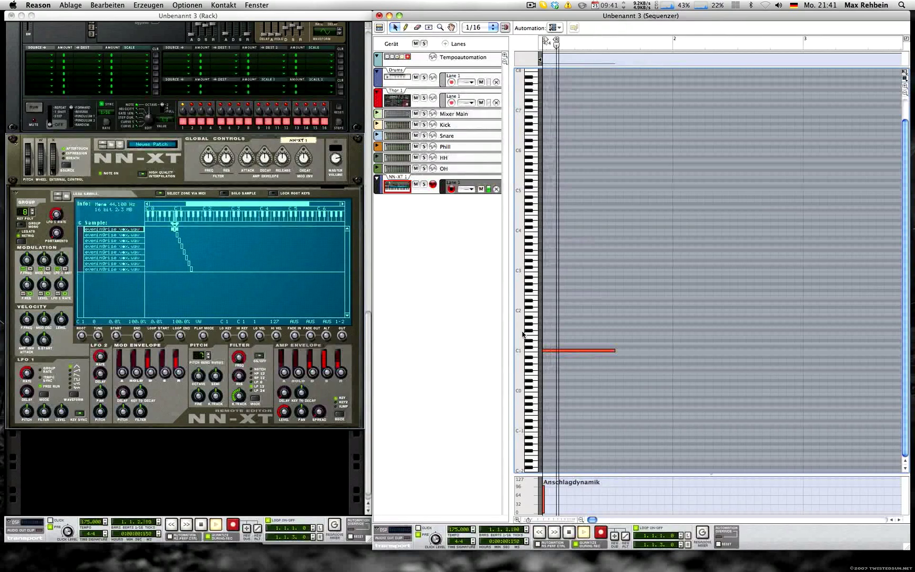
{"action": "key", "text": "space"}
- Set the first zone's sample start to about 62,091 frames (5.2%) while the loop plays from the beginning
{"action": "left_click", "coordinate": [157, 293]}
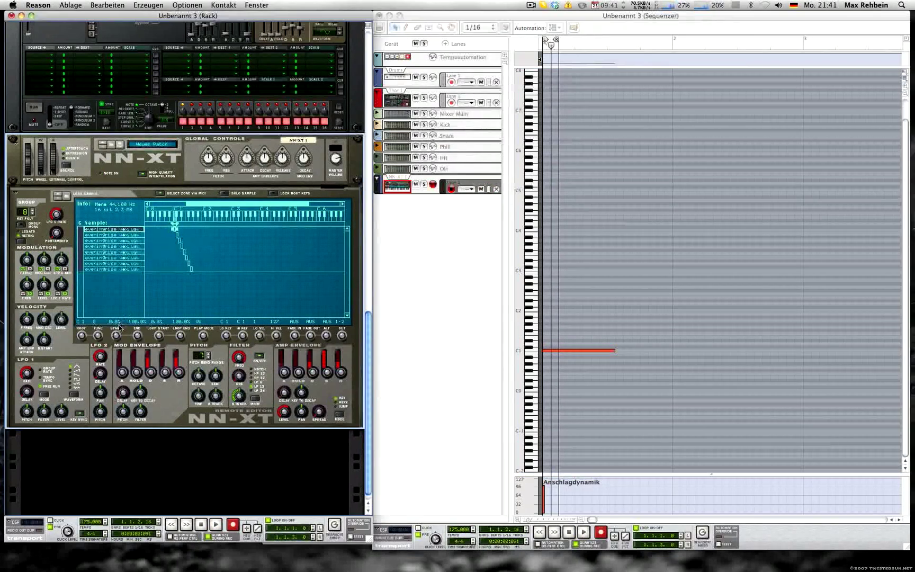
{"action": "key", "text": "shift+Return"}
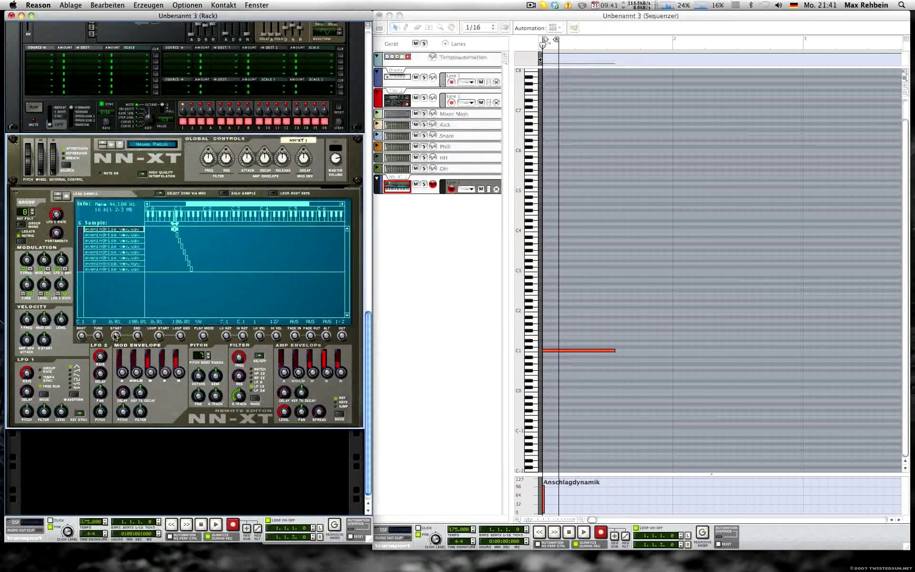
{"action": "key", "text": "space"}
{"action": "left_click_drag", "start_coordinate": [115, 336], "coordinate": [72, 314]}
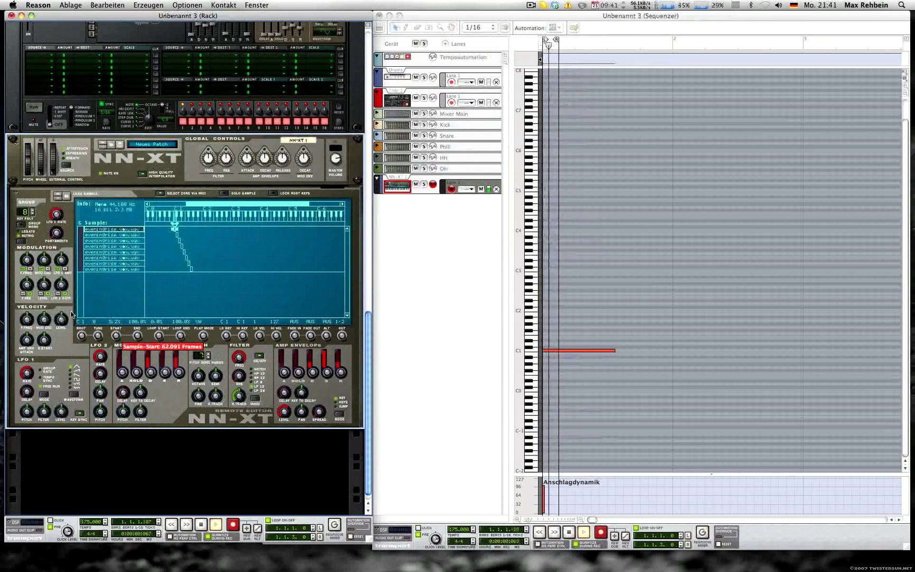
{"action": "key", "text": "KP_0"}
{"action": "key", "text": "KP_0"}
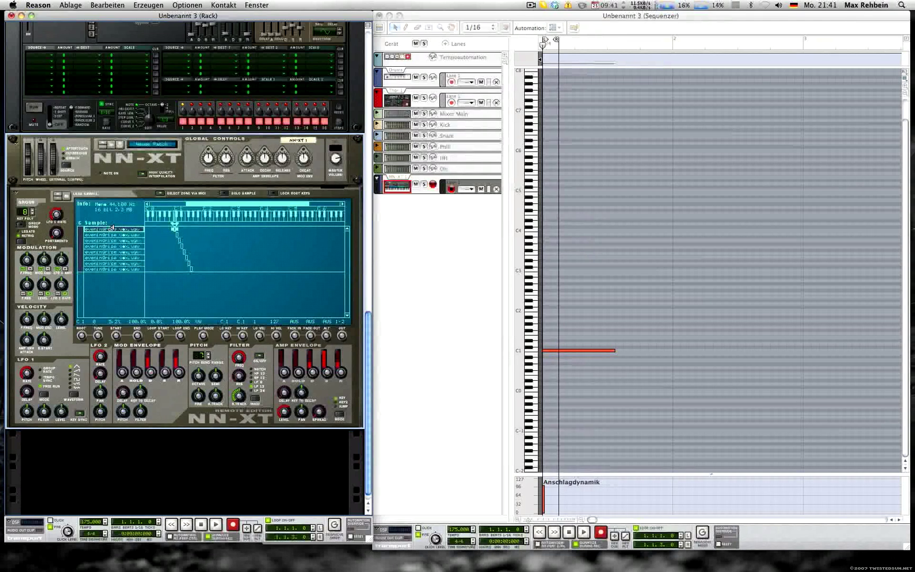
- Move the note up to C#1 and set the second zone's sample start to about 103,891 frames while listening to the loop
{"action": "left_click", "coordinate": [564, 315]}
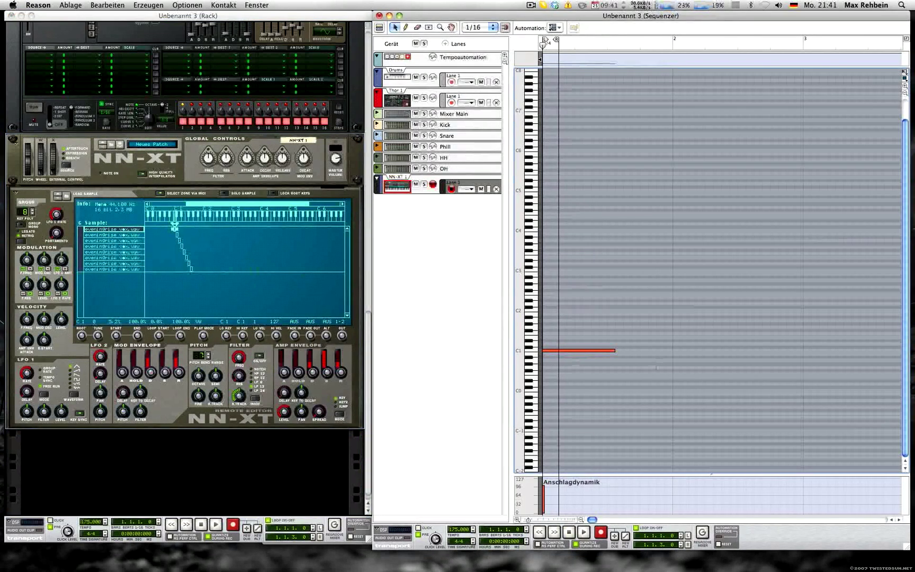
{"action": "left_click_drag", "start_coordinate": [579, 352], "coordinate": [568, 349]}
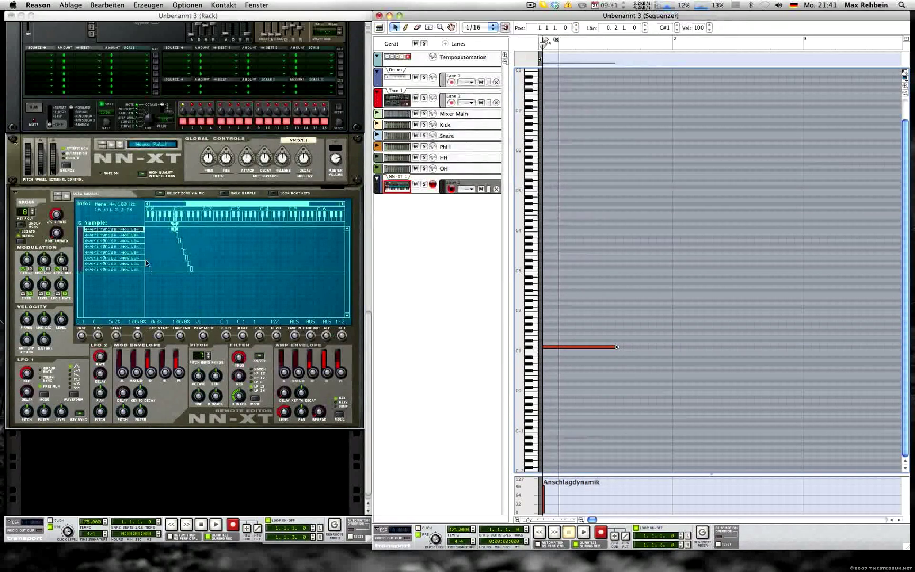
{"action": "left_click", "coordinate": [123, 235]}
{"action": "key", "text": "space"}
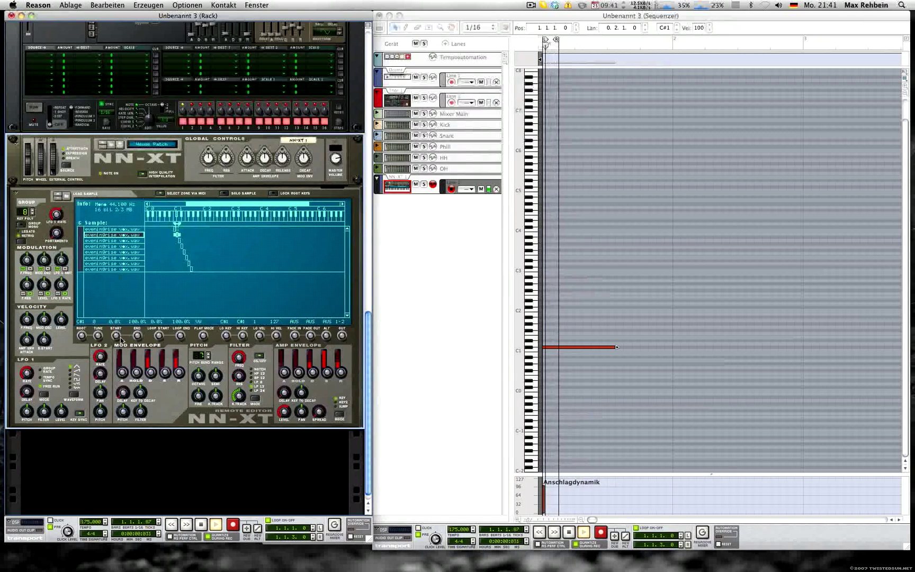
{"action": "mouse_move", "coordinate": [95, 310]}
{"action": "left_mouse_down"}
{"action": "mouse_move", "coordinate": [105, 333]}
{"action": "mouse_move", "coordinate": [96, 327]}
{"action": "left_mouse_up"}
{"action": "key", "text": "space"}
{"action": "key", "text": "space"}
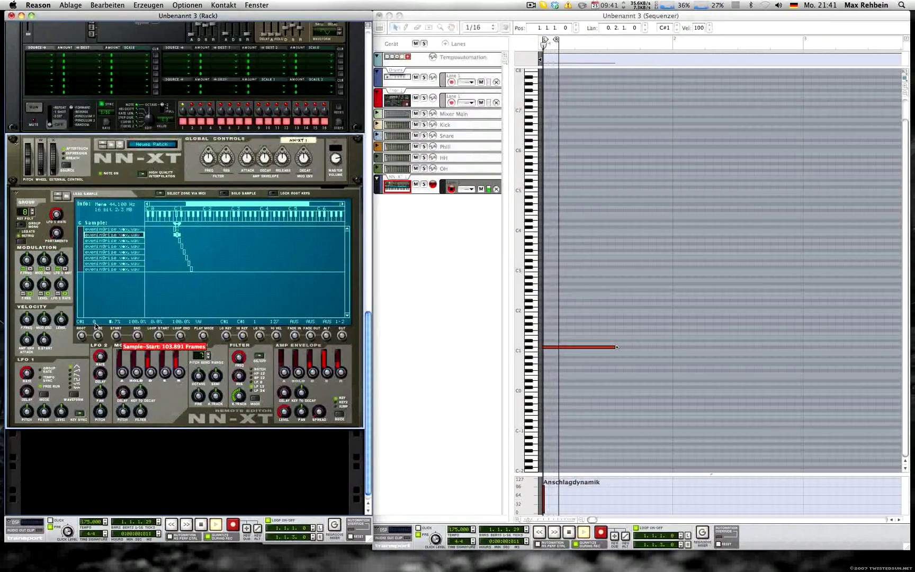
- Move the note up to D1 and set the third zone's sample start to about 171,958 frames (14.4%) while the loop plays
{"action": "key", "text": "space"}
{"action": "left_click", "coordinate": [543, 351]}
{"action": "left_click_drag", "start_coordinate": [543, 351], "coordinate": [543, 348]}
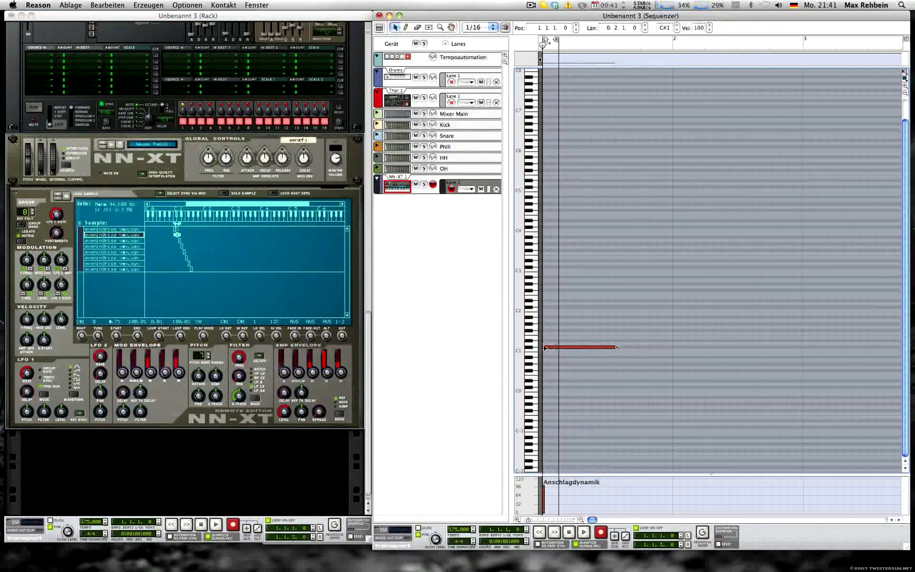
{"action": "key", "text": "space"}
{"action": "left_click_drag", "start_coordinate": [126, 336], "coordinate": [92, 291]}
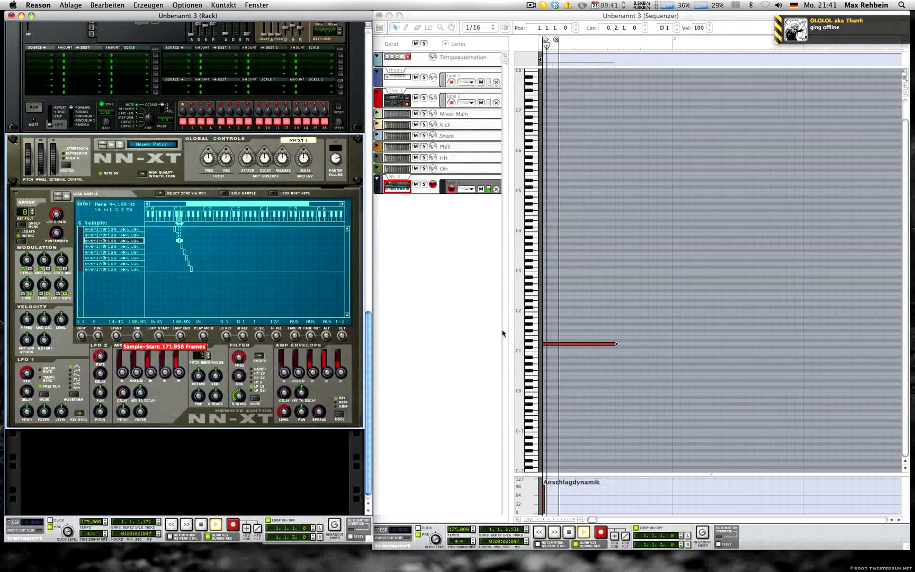
- Move the note up to D#1 and set the fourth zone's sample start to about 20.1% while listening to the loop
{"action": "key", "text": "space"}
{"action": "left_click", "coordinate": [549, 344]}
{"action": "left_click_drag", "start_coordinate": [550, 343], "coordinate": [549, 341]}
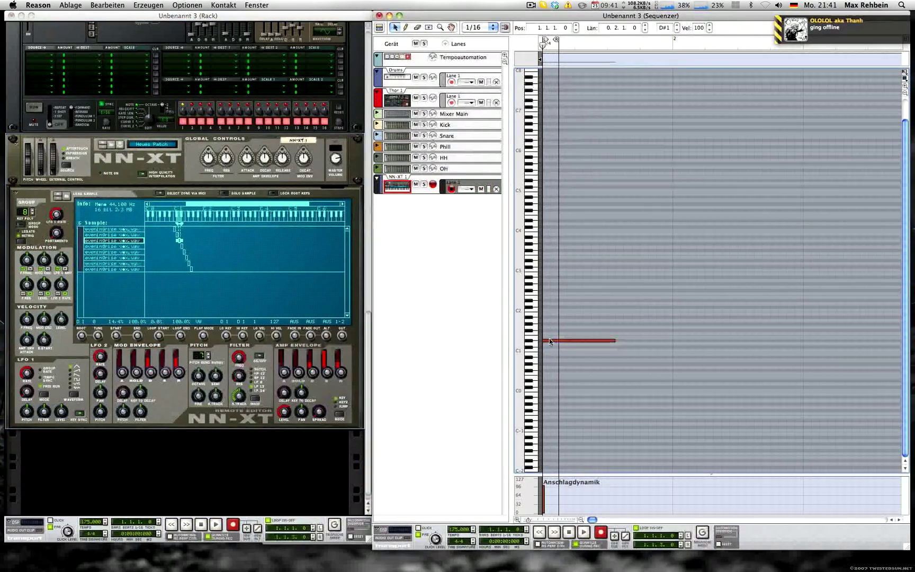
{"action": "key", "text": "space"}
{"action": "left_click_drag", "start_coordinate": [118, 336], "coordinate": [94, 278]}
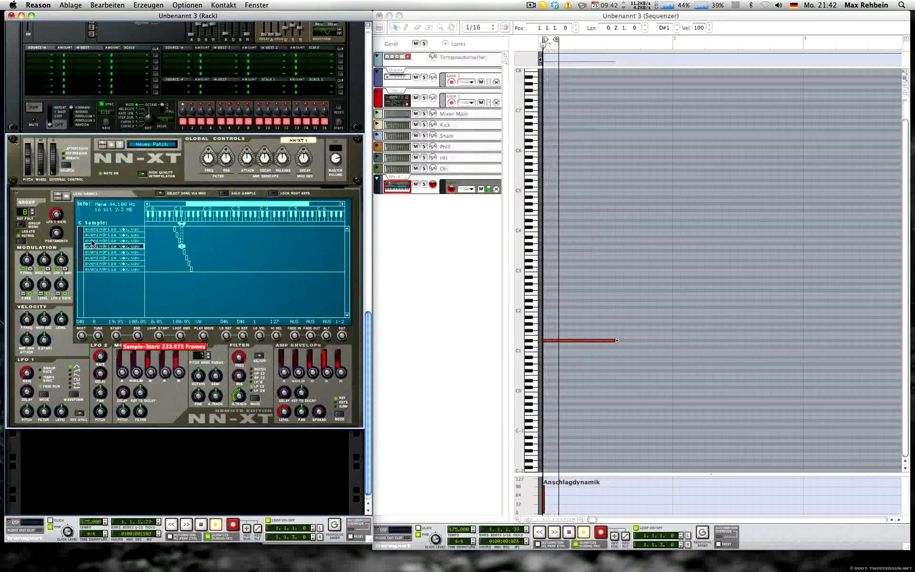
{"action": "left_click_drag", "start_coordinate": [91, 245], "coordinate": [94, 245]}
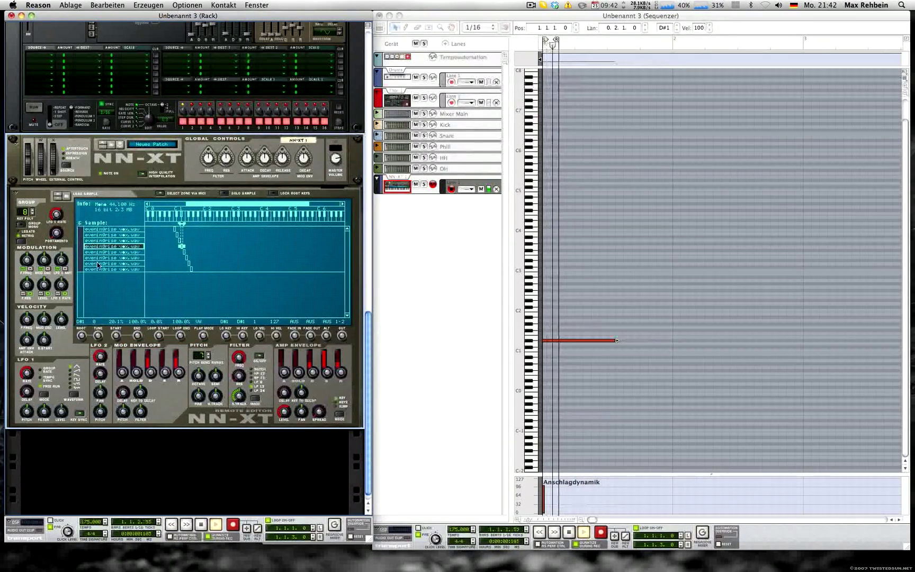
- Move the note up to E1 and set the fifth zone's sample start to about 317,676 frames (26.6%) during loop playback
{"action": "key", "text": "space"}
{"action": "left_click", "coordinate": [552, 343]}
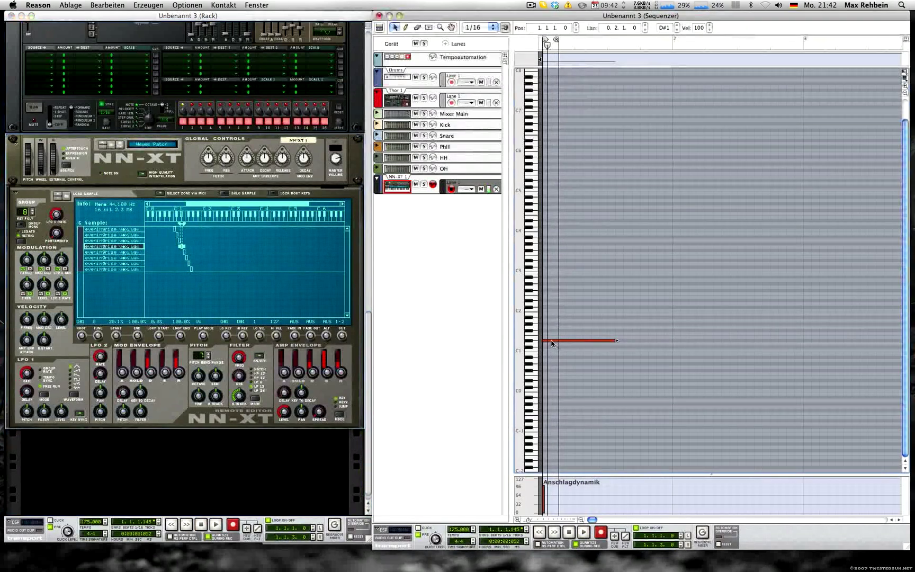
{"action": "key", "text": "Up"}
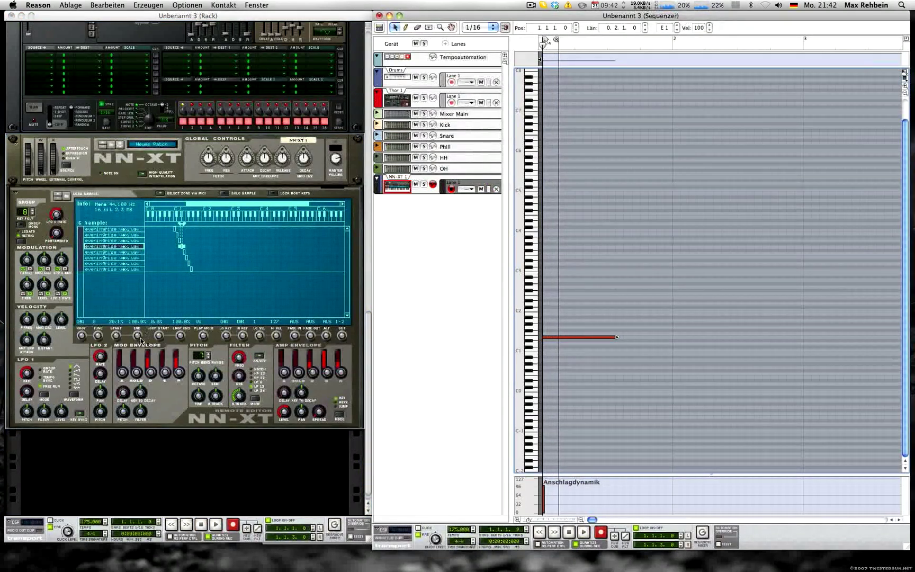
{"action": "key", "text": "space"}
{"action": "left_click_drag", "start_coordinate": [117, 338], "coordinate": [52, 214]}
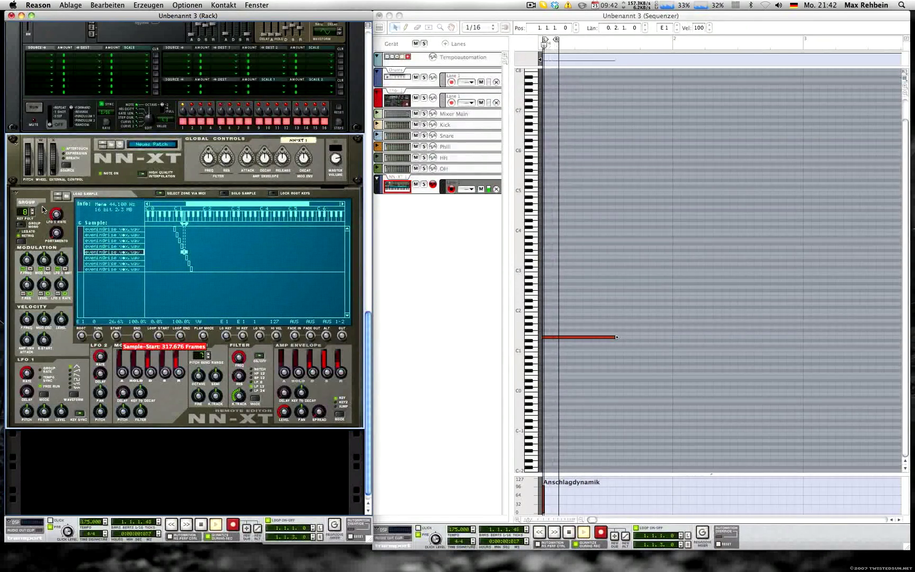
- Move the note up to F1, set the sixth zone's sample start to about 31% during playback, and stop the loop
{"action": "key", "text": "space"}
{"action": "left_click_drag", "start_coordinate": [546, 337], "coordinate": [547, 334]}
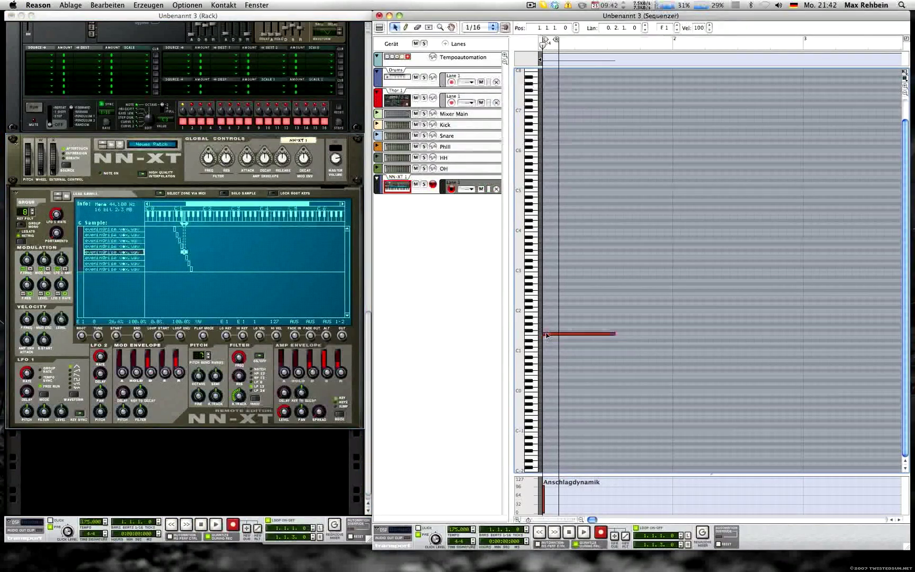
{"action": "key", "text": "space"}
{"action": "left_click_drag", "start_coordinate": [106, 317], "coordinate": [90, 270]}
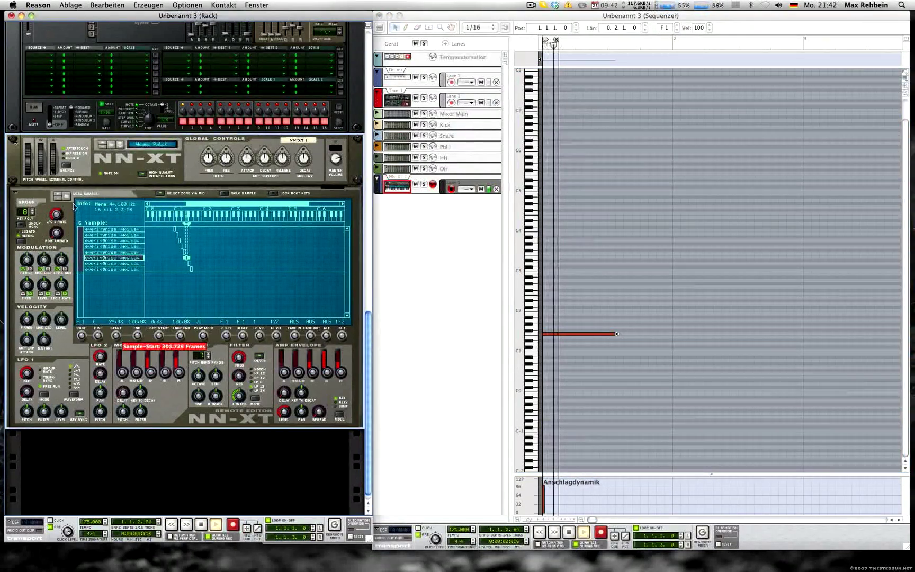
{"action": "left_click_drag", "start_coordinate": [73, 207], "coordinate": [52, 187]}
{"action": "key", "text": "space"}
- Extend the loop by placing the right locator at the start of bar 3
{"action": "left_click", "coordinate": [657, 223]}
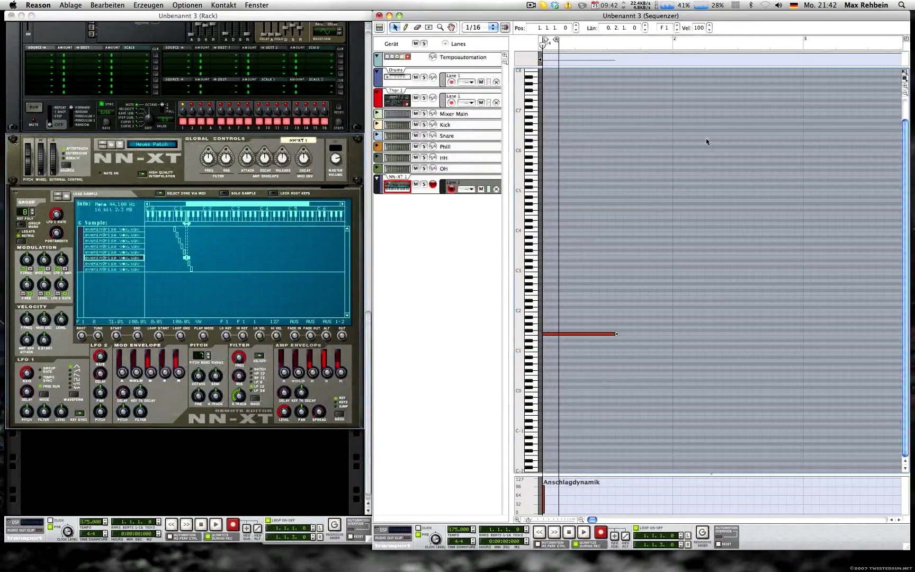
{"action": "left_click_drag", "start_coordinate": [684, 47], "coordinate": [805, 46]}
{"action": "left_click", "coordinate": [608, 306]}
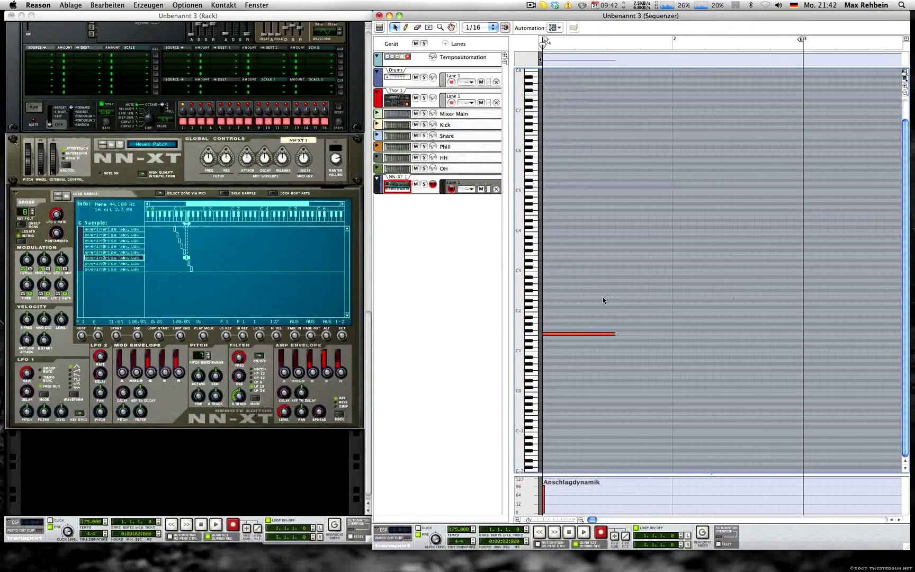
- Set the grid to 1/8, shorten the note at bar 1 to 0.0.2.0, and move it down to C1
{"action": "left_click_drag", "start_coordinate": [625, 298], "coordinate": [572, 359]}
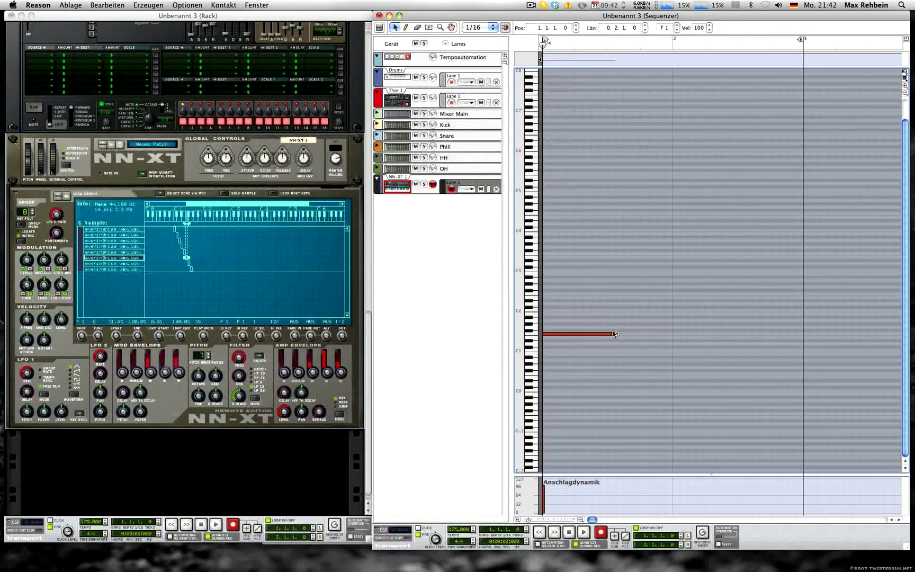
{"action": "left_click", "coordinate": [479, 27]}
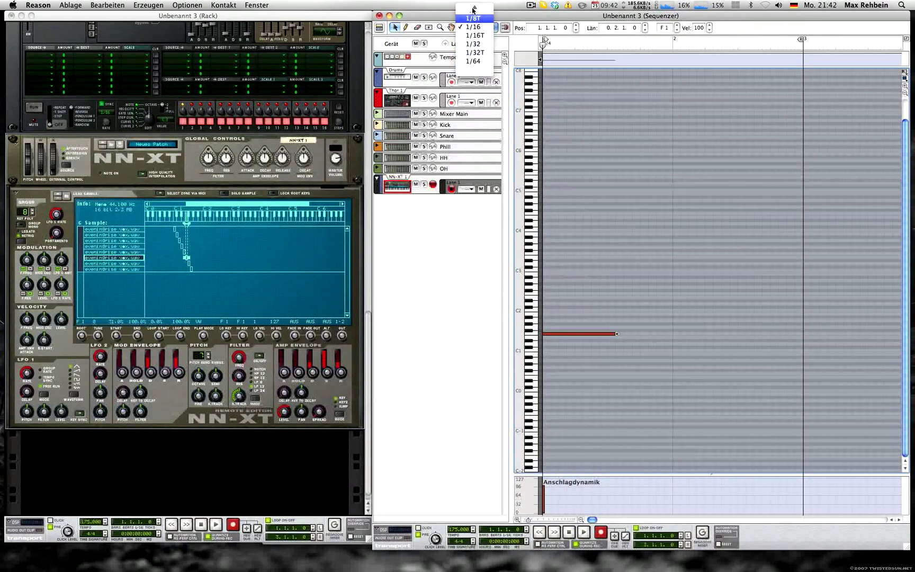
{"action": "left_click", "coordinate": [474, 34]}
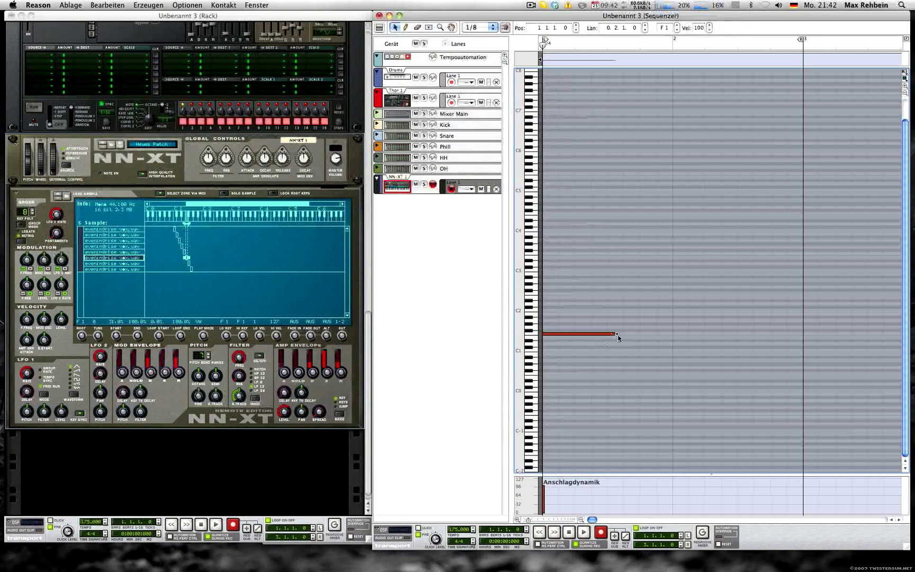
{"action": "left_click_drag", "start_coordinate": [554, 335], "coordinate": [554, 353]}
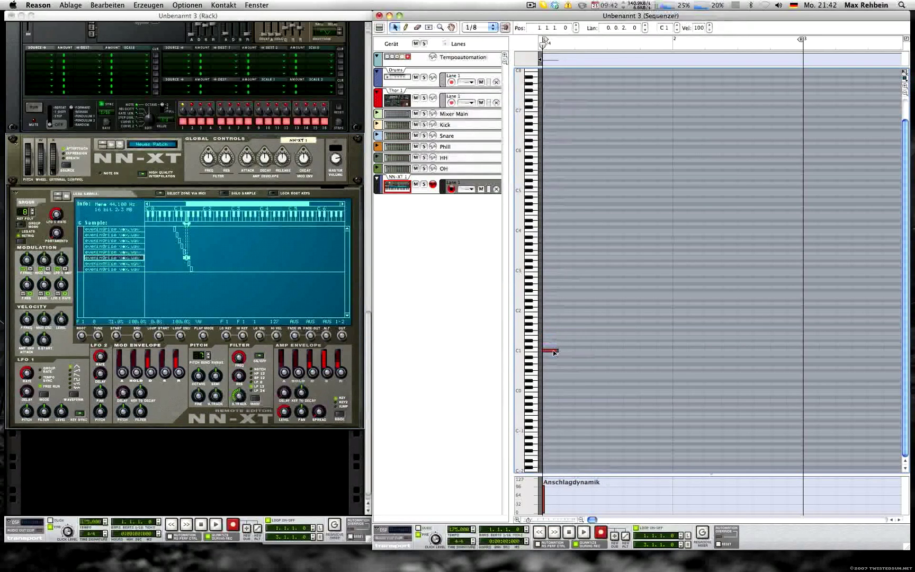
{"action": "left_click", "coordinate": [615, 353]}
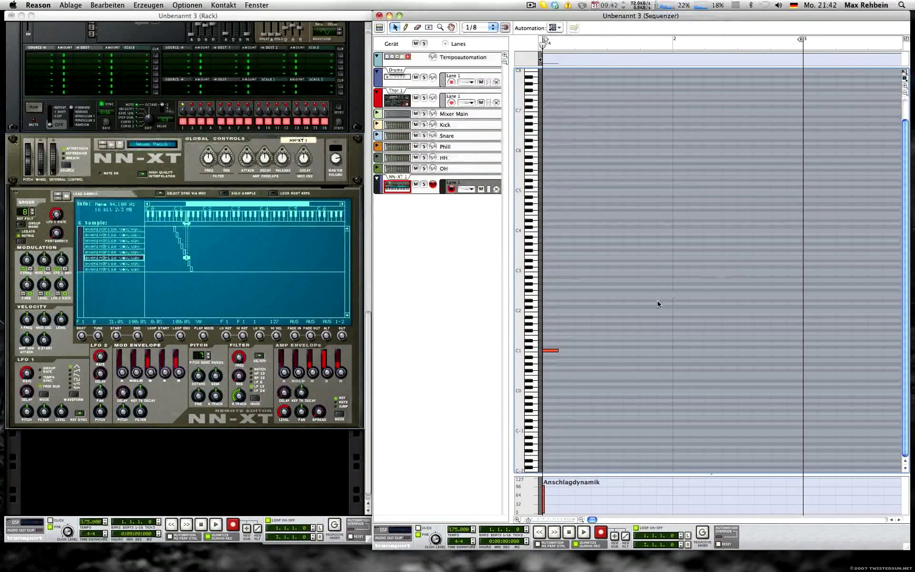
{"action": "key", "text": "w"}
{"action": "left_click", "coordinate": [380, 28]}
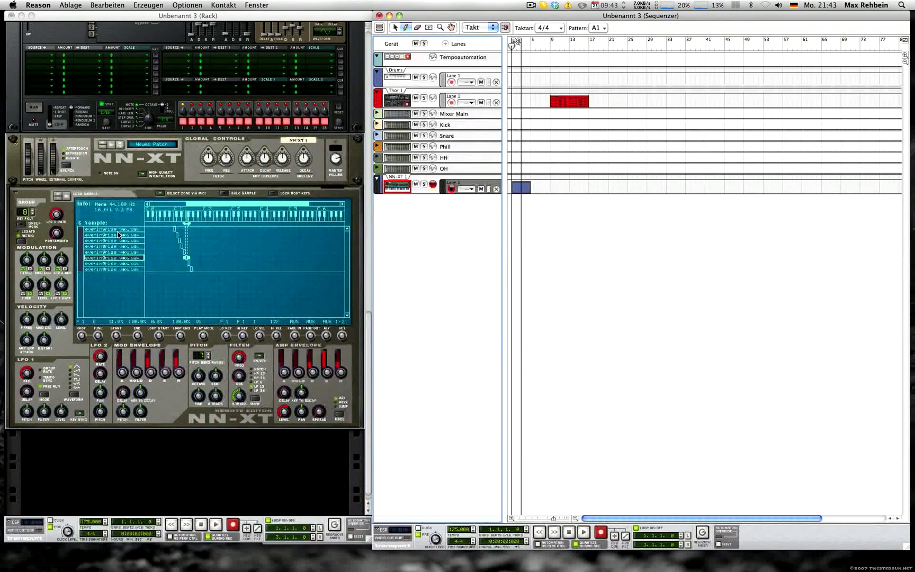
{"action": "double_click", "coordinate": [522, 187]}
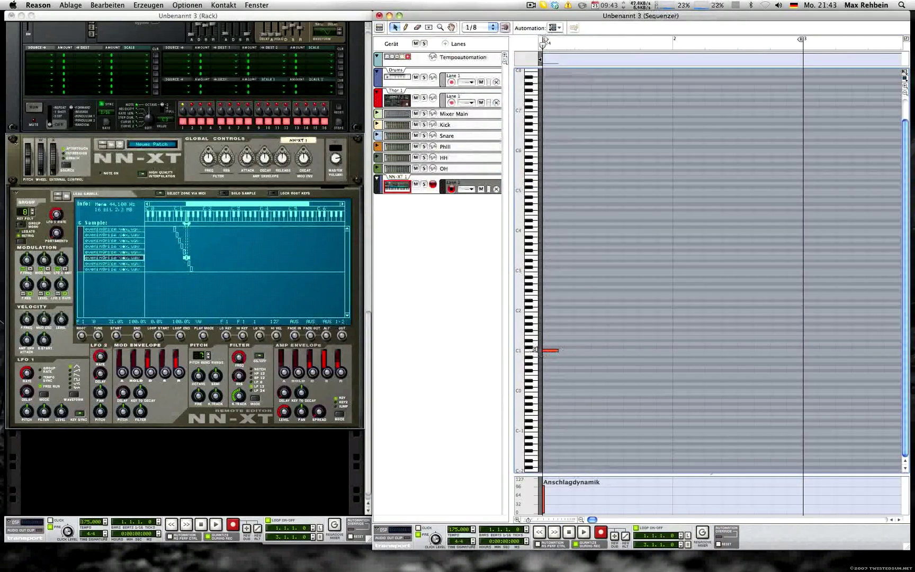
- Draw eighth notes on C1 at 1.1.3 and 1.2.3 and on C#1 at 1.3.1, and play the loop briefly
{"action": "left_click", "coordinate": [535, 350]}
{"action": "key", "text": "w"}
{"action": "left_click", "coordinate": [565, 350]}
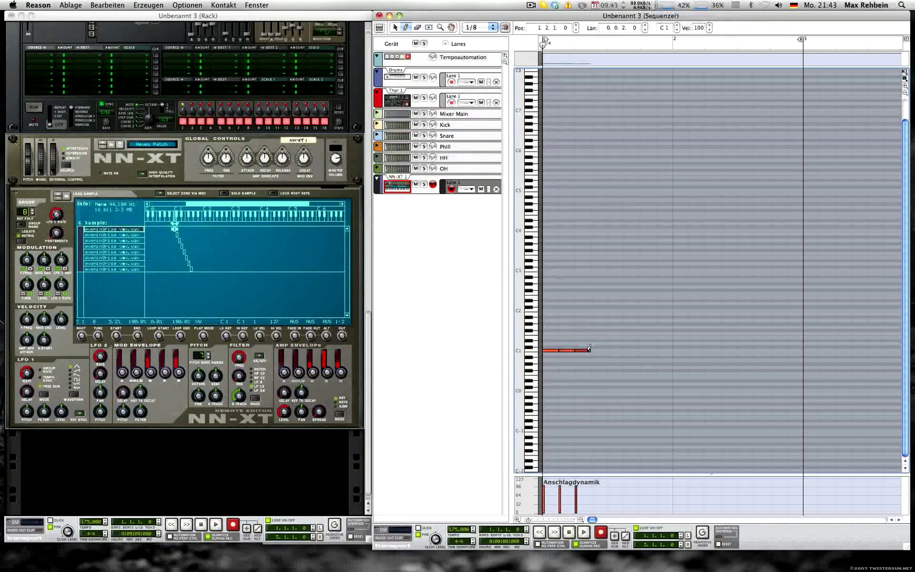
{"action": "left_click_drag", "start_coordinate": [585, 350], "coordinate": [601, 350]}
{"action": "left_click", "coordinate": [612, 347]}
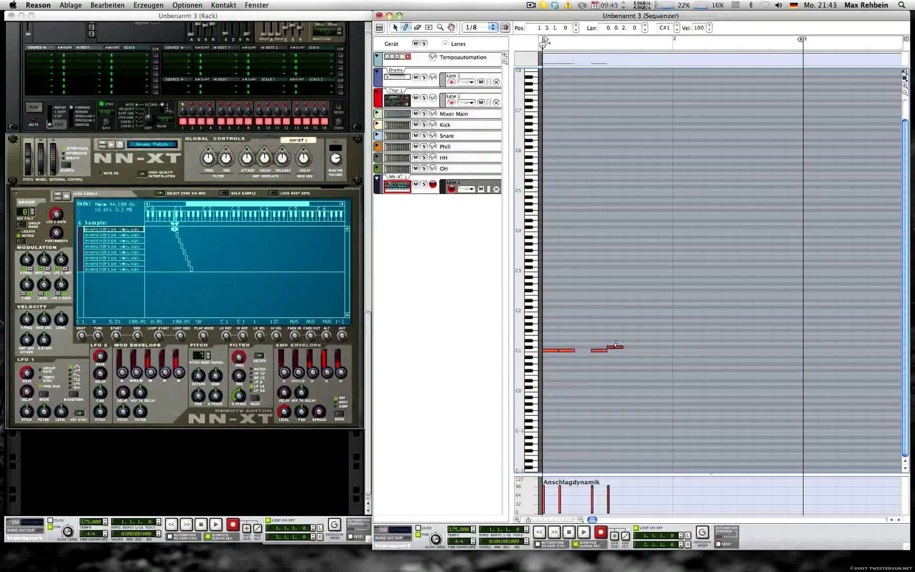
{"action": "key", "text": "q"}
{"action": "key", "text": "space"}
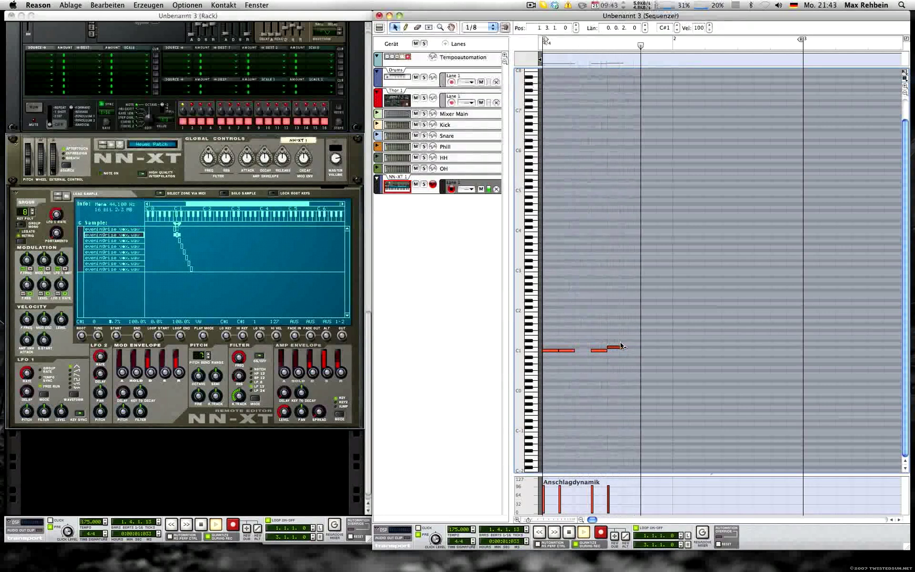
{"action": "key", "text": "space"}
- Draw eighth notes on E1 at 1.4.1 and F1 at 1.4.3, and play the loop
{"action": "key", "text": "w"}
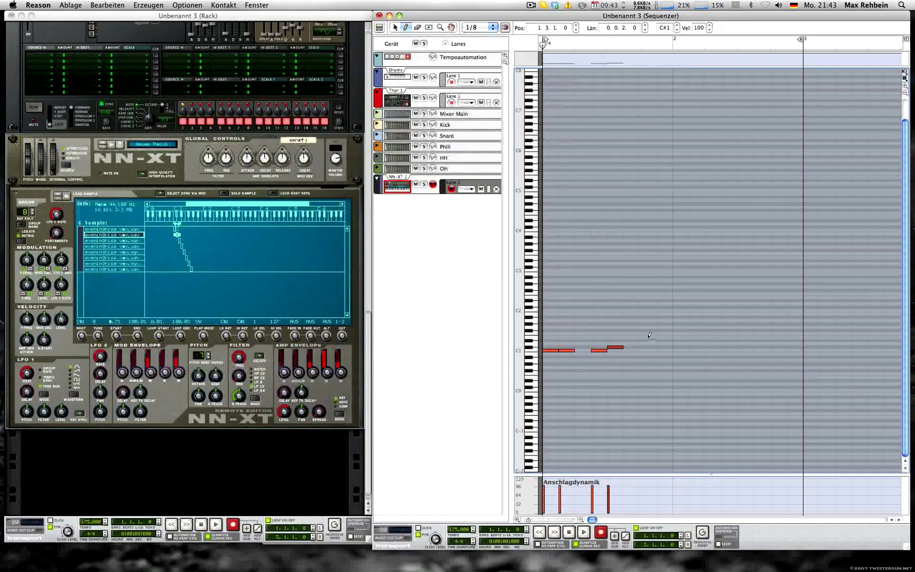
{"action": "left_click", "coordinate": [643, 337]}
{"action": "left_click", "coordinate": [660, 333]}
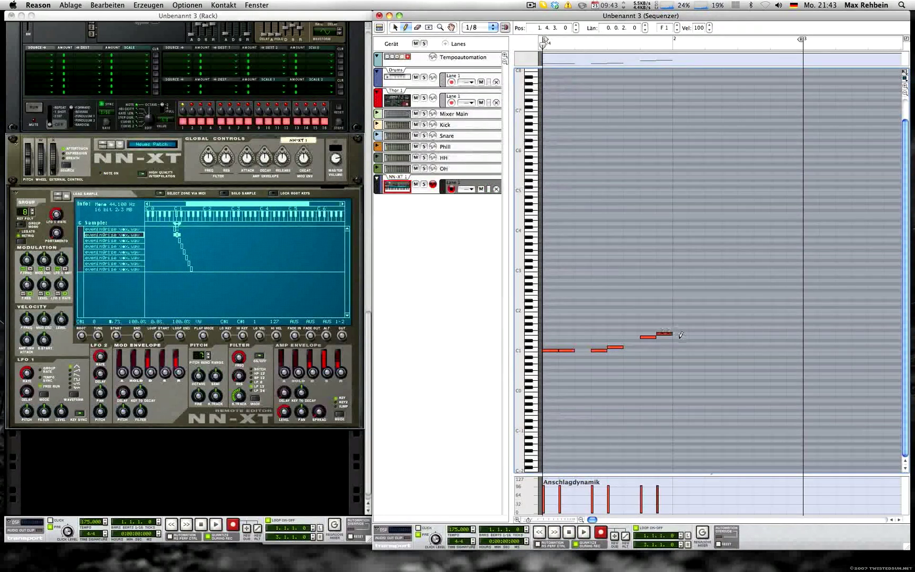
{"action": "key", "text": "q"}
{"action": "key", "text": "space"}
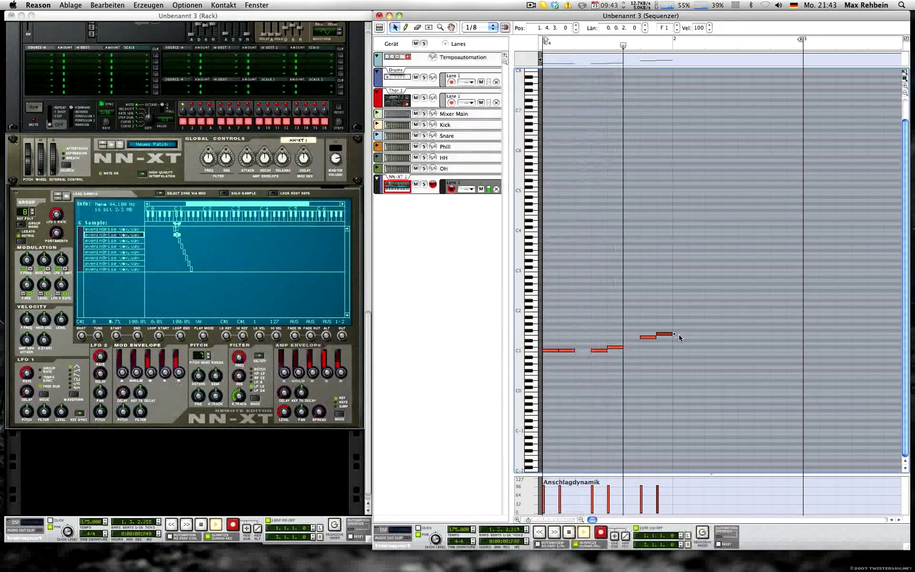
- Draw eighth notes on D#1 at 2.1.1 and 2.1.3, D1 at 2.2.3 and C#1 at 2.3.1, and play the loop
{"action": "key", "text": "w"}
{"action": "left_click", "coordinate": [681, 340]}
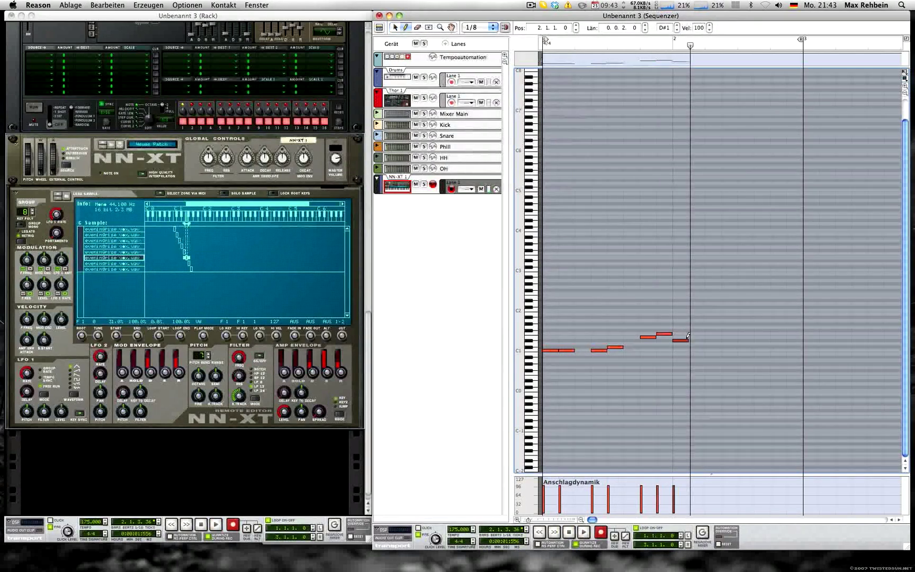
{"action": "left_click", "coordinate": [694, 340]}
{"action": "left_click", "coordinate": [725, 344]}
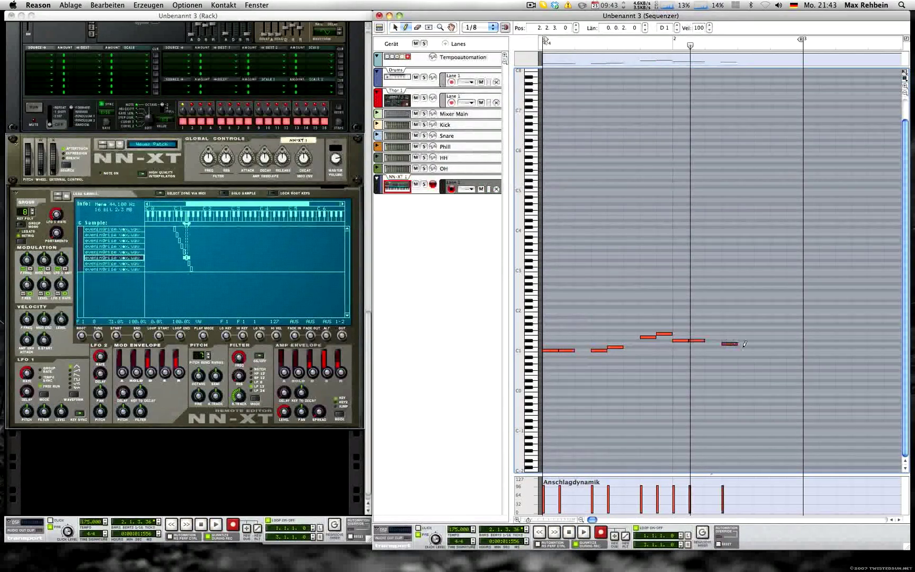
{"action": "left_click", "coordinate": [742, 348]}
{"action": "key", "text": "q"}
{"action": "key", "text": "space"}
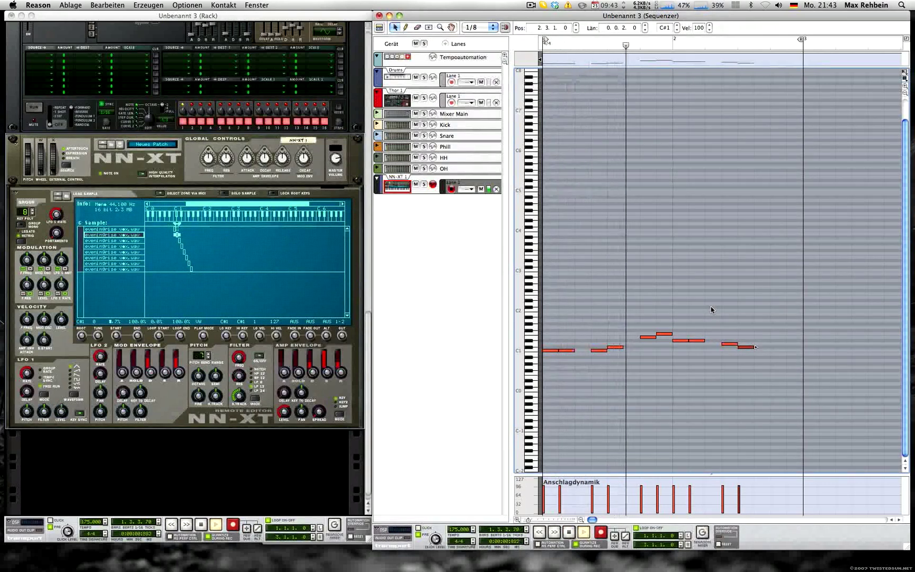
{"action": "key", "text": "space"}
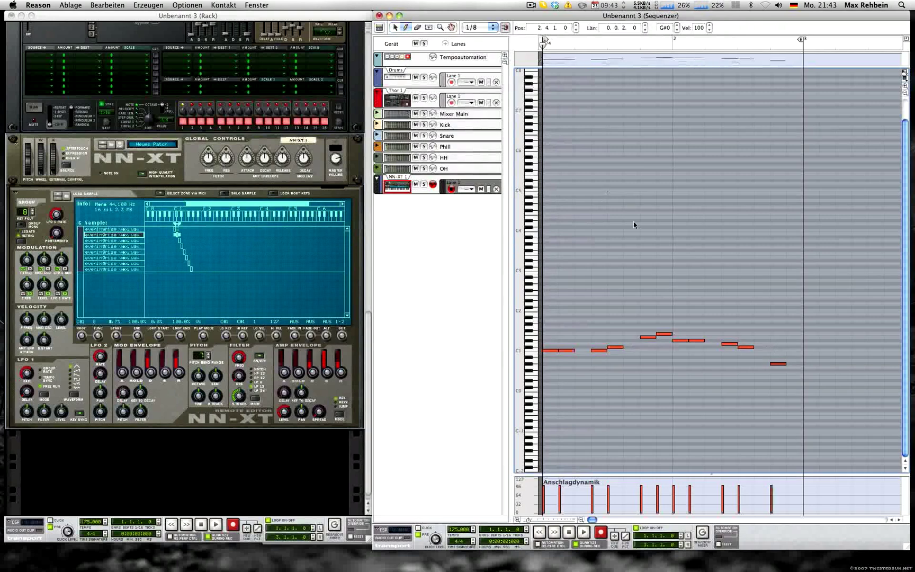
- Set the grid to 1/16 and draw sixteenth notes on C1 at 2.4.2 and C#1 at 2.4.3
{"action": "left_click", "coordinate": [660, 241]}
{"action": "left_click", "coordinate": [477, 27]}
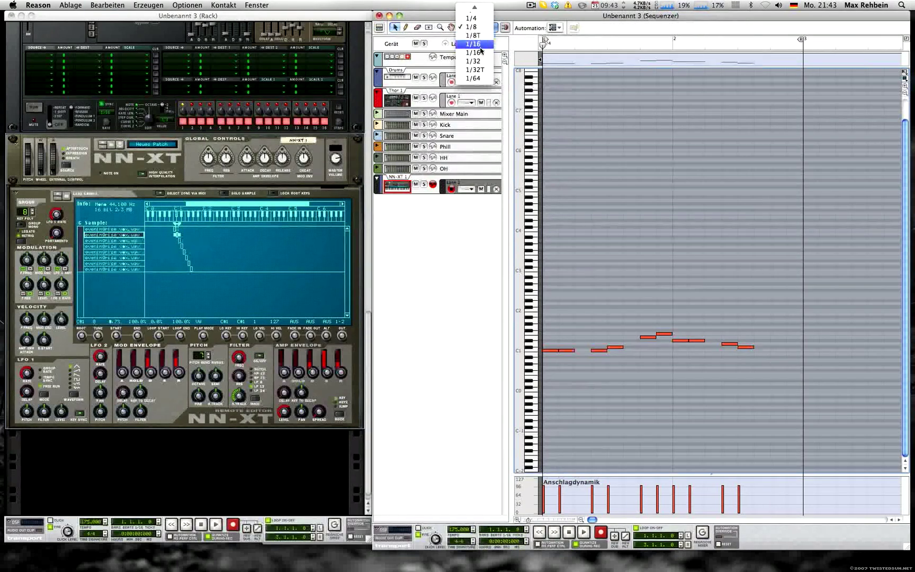
{"action": "left_click", "coordinate": [475, 36]}
{"action": "left_click", "coordinate": [782, 350]}
{"action": "left_click", "coordinate": [791, 347]}
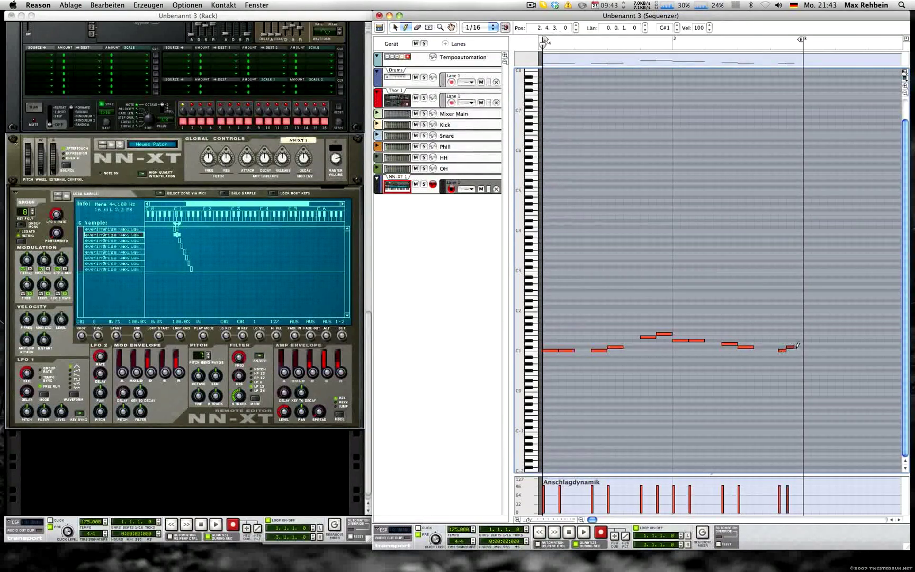
- Add sixteenth notes at 2.4.1 and 2.4.4, shift both to E1, and play the loop
{"action": "left_click", "coordinate": [799, 330]}
{"action": "left_click", "coordinate": [774, 330]}
{"action": "key", "text": "q"}
{"action": "left_click_drag", "start_coordinate": [758, 306], "coordinate": [816, 346]}
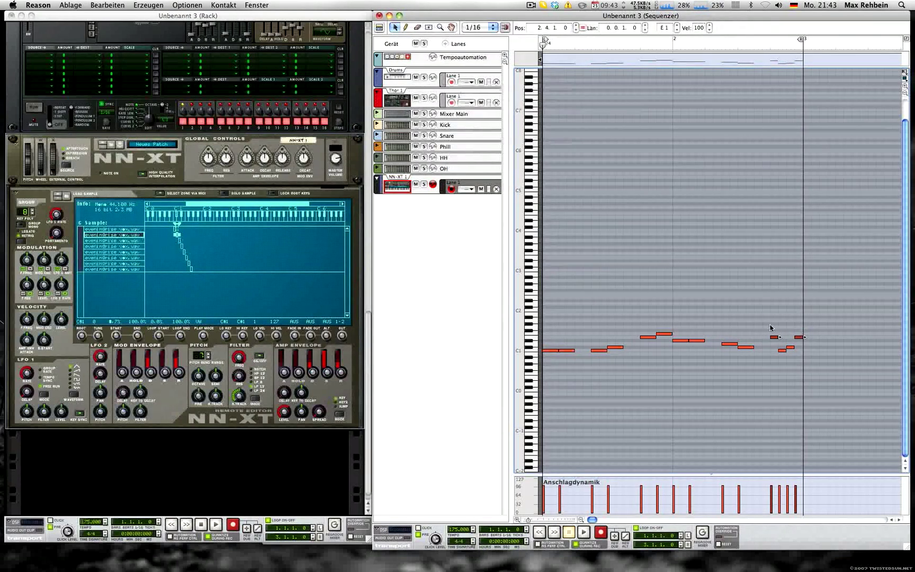
{"action": "left_click", "coordinate": [770, 329]}
{"action": "key", "text": "space"}
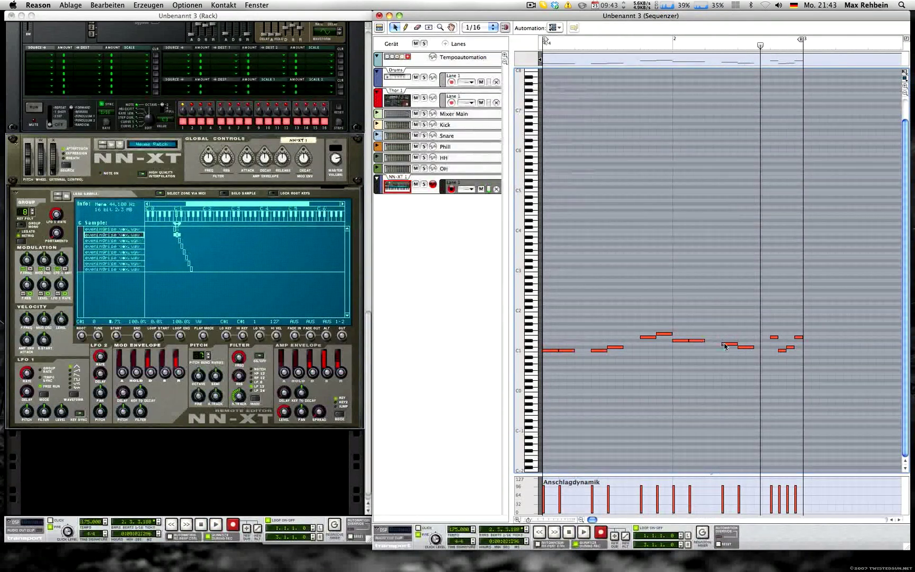
- Move the 2.1.3 note to D1 and the 2.2.3 note to E1, and replay the loop from the start
{"action": "left_click_drag", "start_coordinate": [725, 344], "coordinate": [692, 345]}
{"action": "key", "text": "shift+Return"}
{"action": "key", "text": "space"}
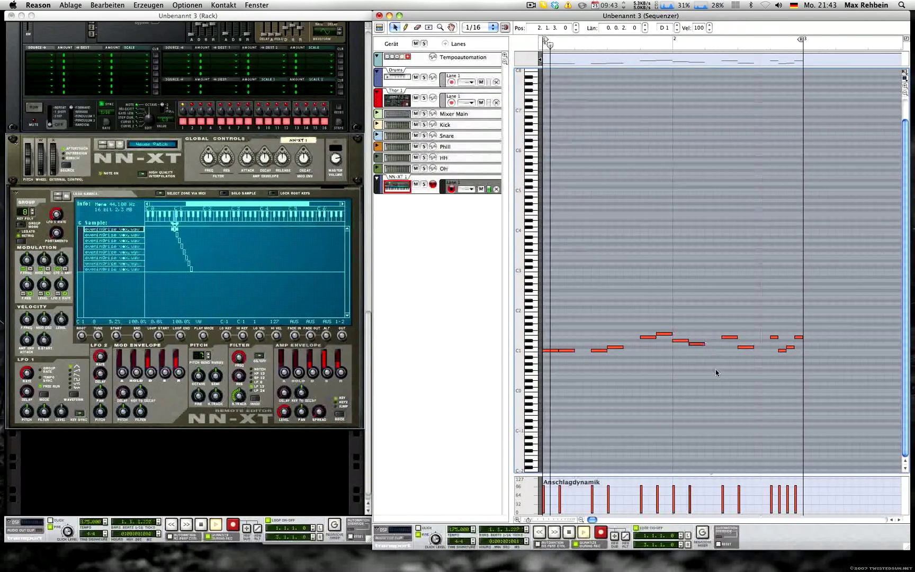
{"action": "left_click", "coordinate": [715, 370]}
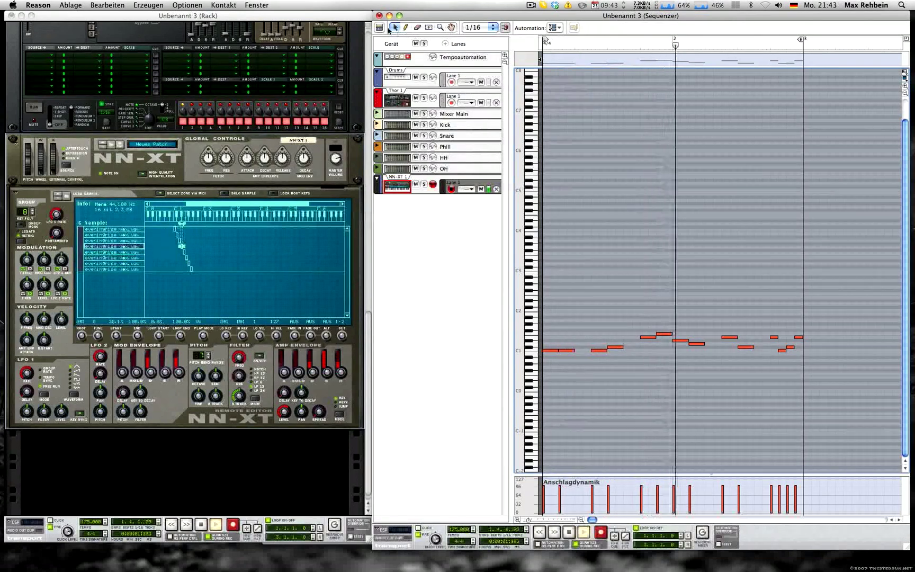
- In the arrangement, duplicate the two-bar NN-XT clip at bar 3, copy the pair to bar 5, and play the loop
{"action": "key", "text": "super+e"}
{"action": "key", "text": "space"}
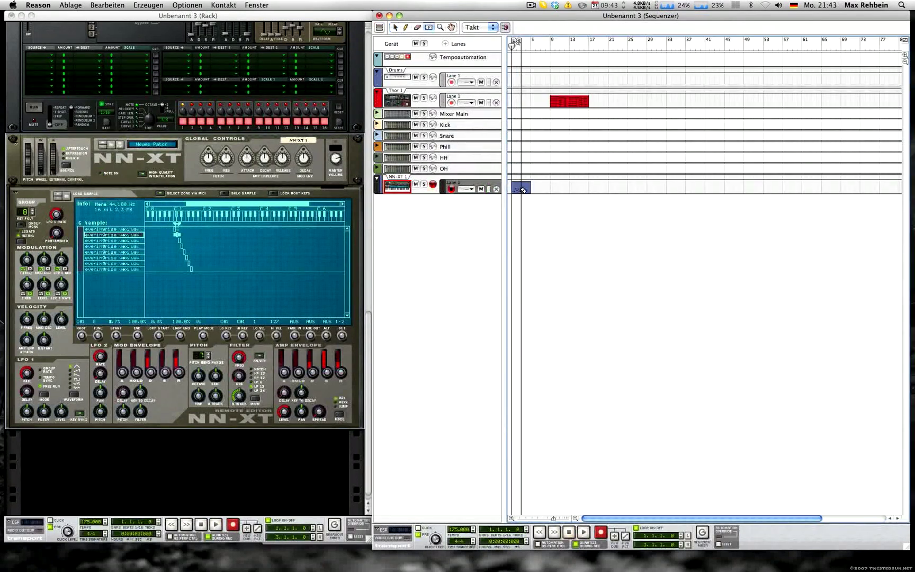
{"action": "left_click_drag", "start_coordinate": [551, 196], "coordinate": [551, 197]}
{"action": "key", "text": "q"}
{"action": "key", "text": "Delete"}
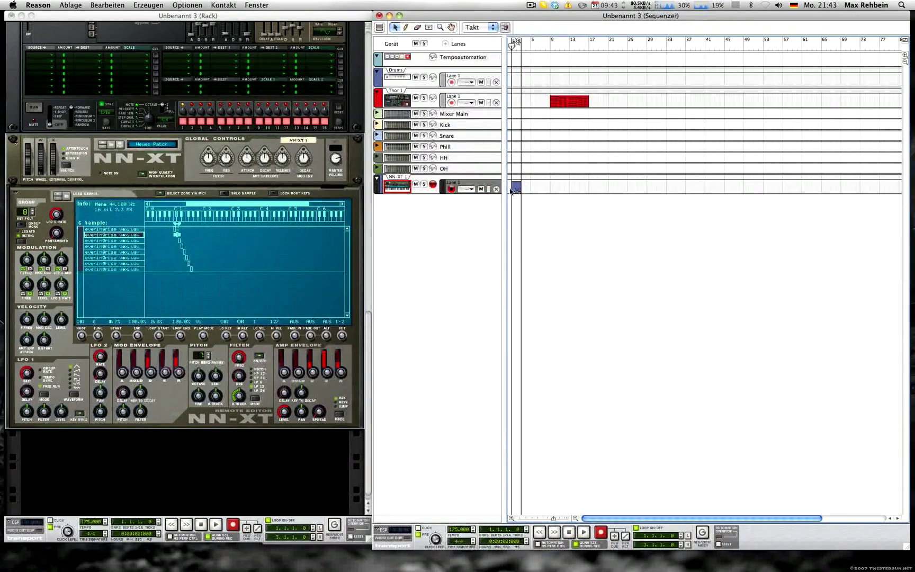
{"action": "left_click", "coordinate": [521, 190]}
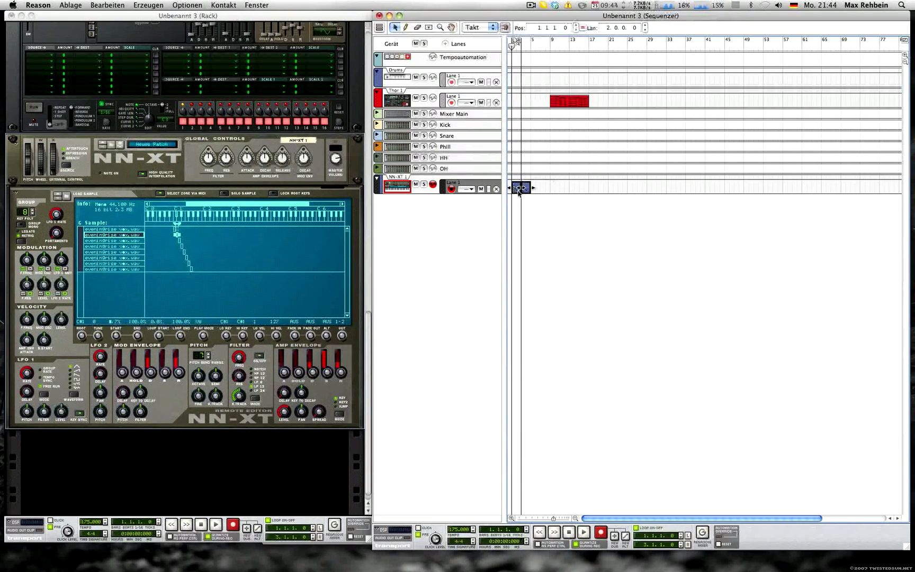
{"action": "left_click_drag", "start_coordinate": [518, 192], "coordinate": [538, 193]}
{"action": "left_click", "coordinate": [578, 235]}
{"action": "key", "text": "space"}
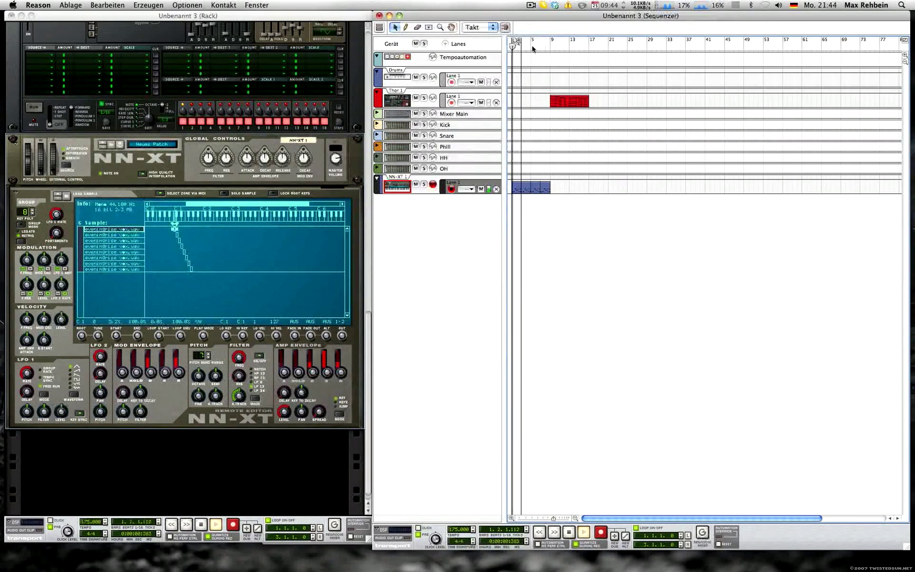
- Set the loop end to bar 5 and, in the clip at bar 3, move 3.1.1 to D1, 3.2.3 to E1 and 3.4.3 to C#1
{"action": "double_click", "coordinate": [527, 187]}
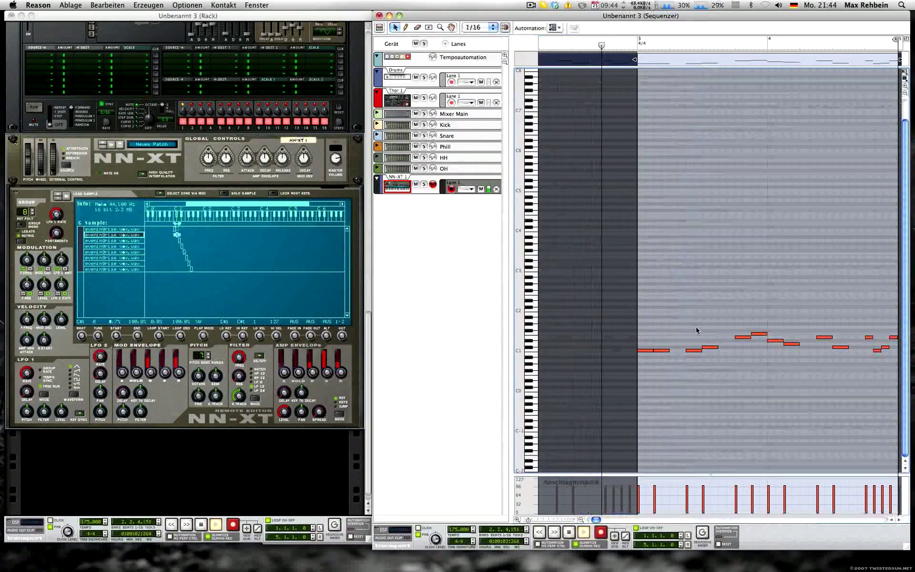
{"action": "key", "text": "space"}
{"action": "left_click_drag", "start_coordinate": [646, 351], "coordinate": [698, 338]}
{"action": "key", "text": "shift+Return"}
{"action": "key", "text": "space"}
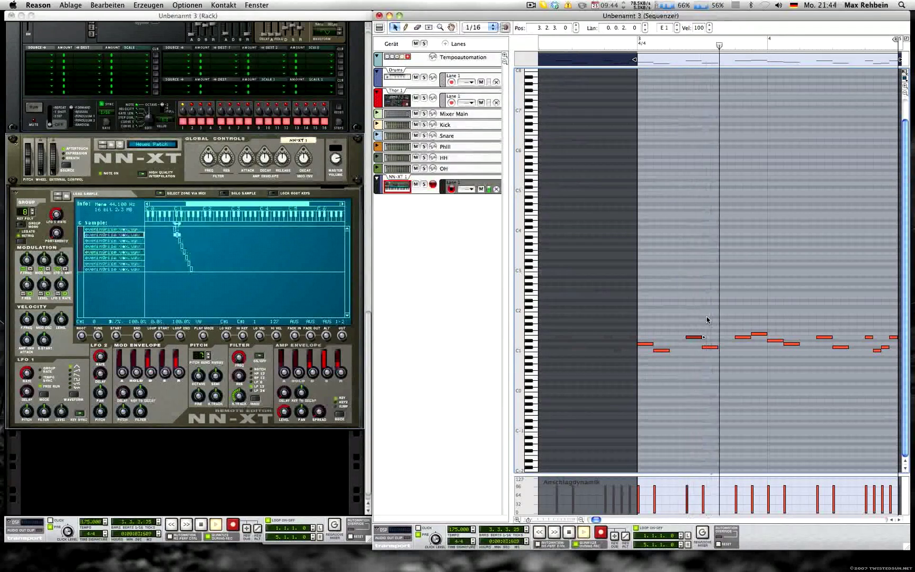
{"action": "left_click_drag", "start_coordinate": [753, 335], "coordinate": [752, 341]}
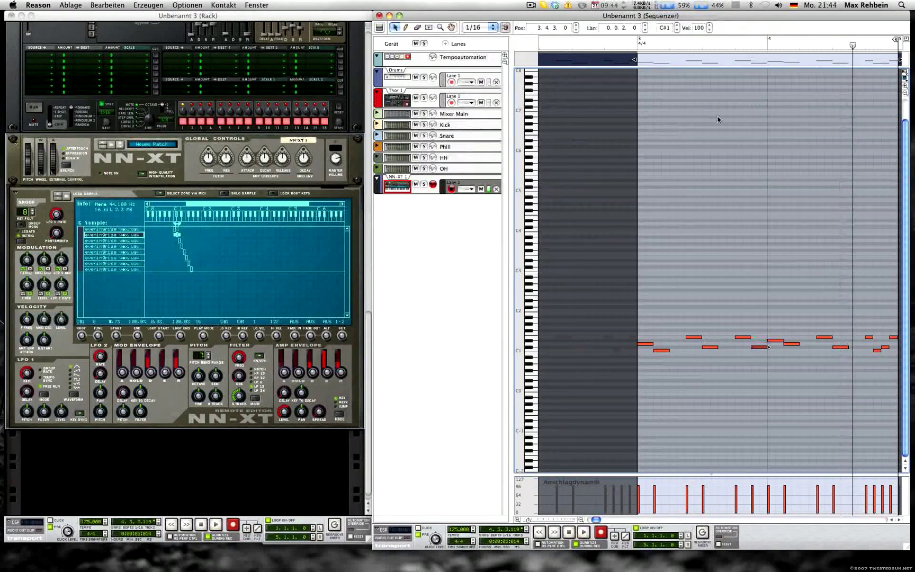
- Move the 4.2.3 note to D1 at 4.2.1 and the 4.3.1 note to F1, and replay the loop
{"action": "left_click", "coordinate": [703, 56]}
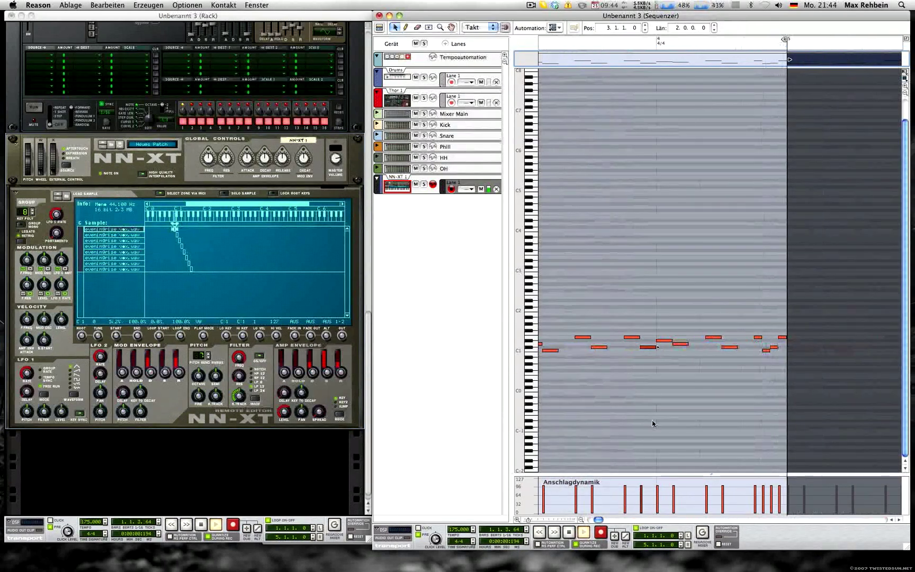
{"action": "key", "text": "space"}
{"action": "left_click_drag", "start_coordinate": [724, 347], "coordinate": [701, 344]}
{"action": "left_click", "coordinate": [584, 45]}
{"action": "key", "text": "space"}
{"action": "left_click", "coordinate": [673, 219]}
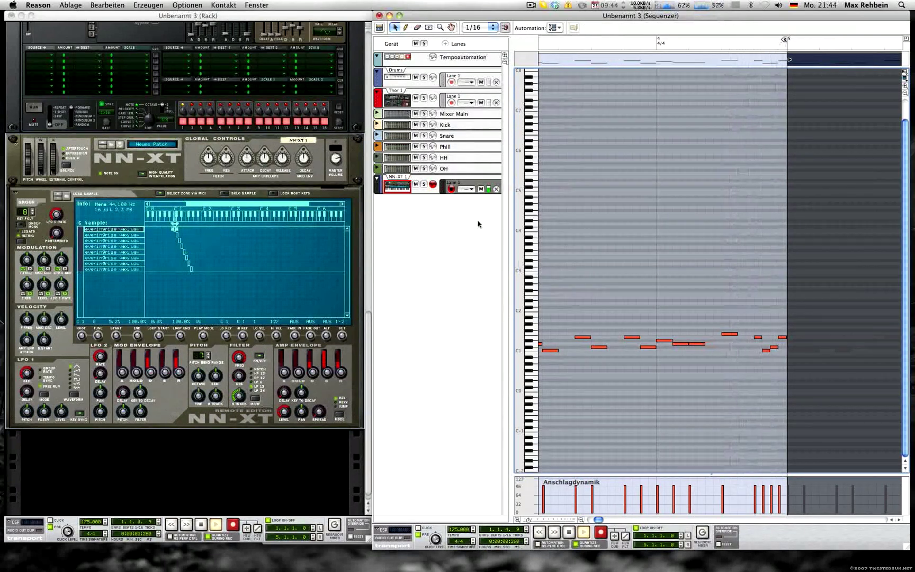
{"action": "key", "text": "space"}
- Join the first two NN-XT clips into a four-bar clip, copy it to bar 5, and play it with the loop ending at bar 9
{"action": "left_click", "coordinate": [379, 28]}
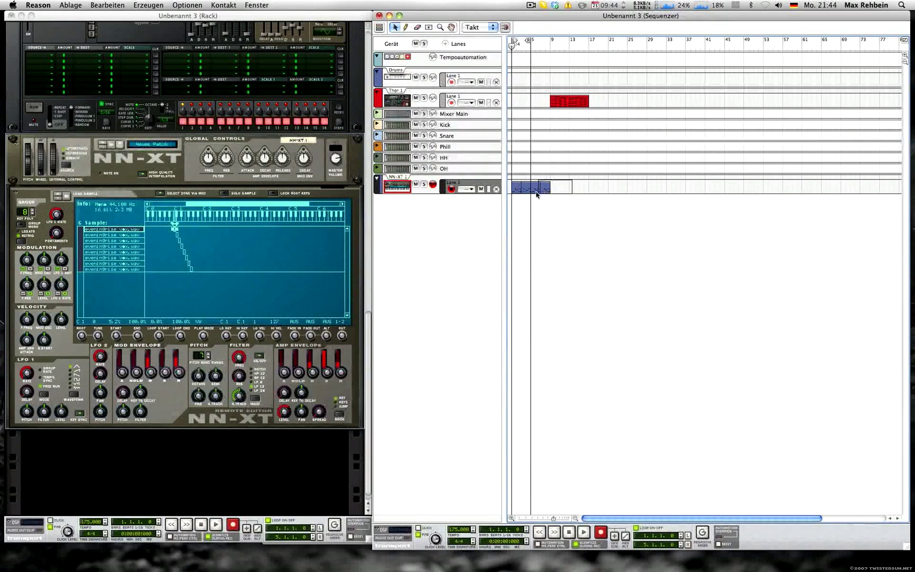
{"action": "mouse_move", "coordinate": [556, 193]}
{"action": "left_mouse_down"}
{"action": "mouse_move", "coordinate": [501, 167]}
{"action": "mouse_move", "coordinate": [540, 193]}
{"action": "mouse_move", "coordinate": [502, 179]}
{"action": "mouse_move", "coordinate": [538, 193]}
{"action": "left_mouse_up"}
{"action": "right_click", "coordinate": [520, 189]}
{"action": "left_click", "coordinate": [578, 341]}
{"action": "left_click", "coordinate": [550, 47], "text": "super"}
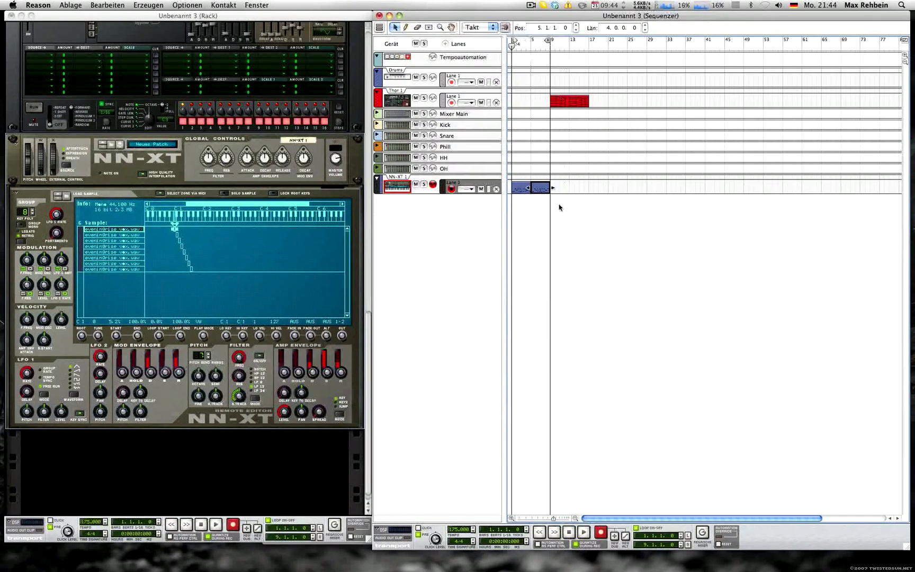
{"action": "left_click", "coordinate": [562, 204]}
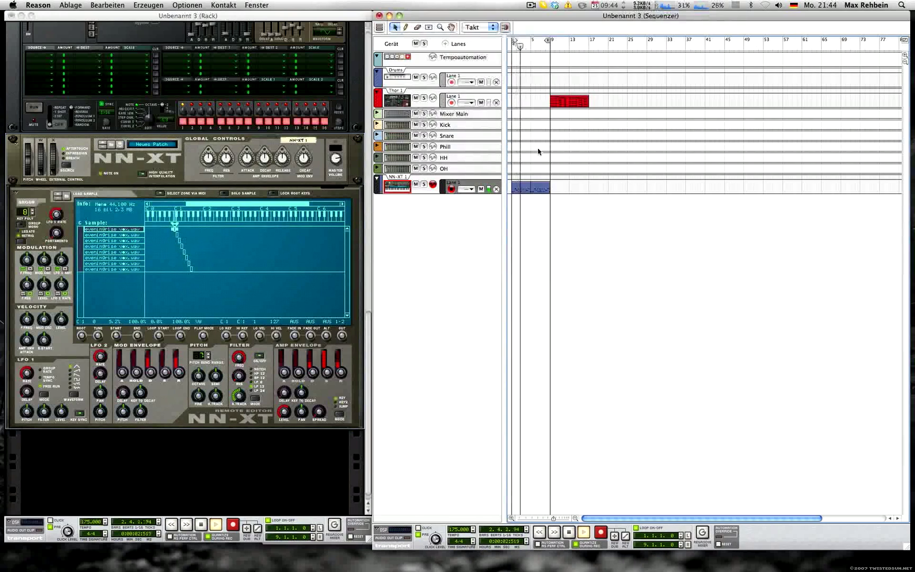
{"action": "key", "text": "space"}
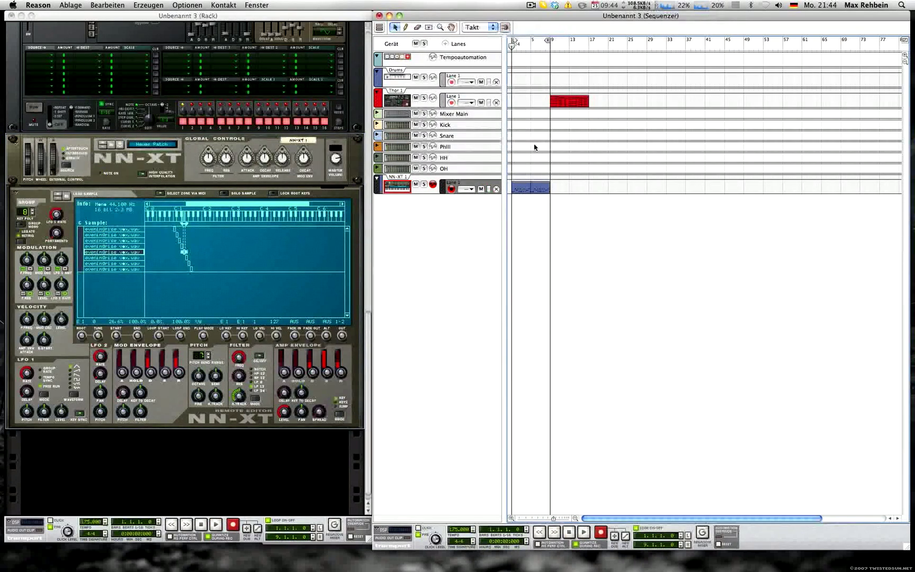
- Select all the NN-XT sample zones and play the loop while checking the filter frequency and resonance controls
{"action": "left_click_drag", "start_coordinate": [577, 98], "coordinate": [551, 101]}
{"action": "left_click", "coordinate": [319, 274]}
{"action": "scroll", "coordinate": [319, 273], "scroll_direction": "down", "scroll_amount": 1}
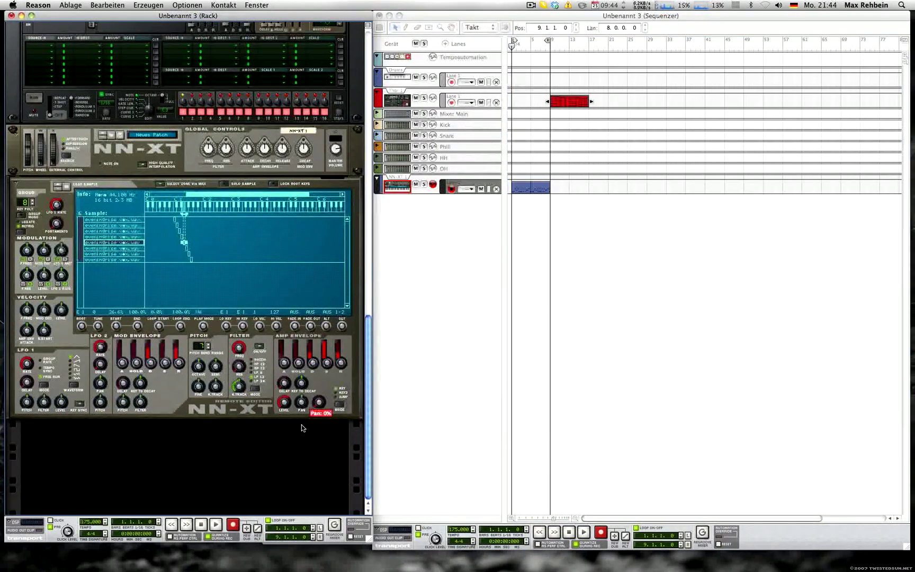
{"action": "left_click", "coordinate": [204, 265]}
{"action": "key", "text": "super+a"}
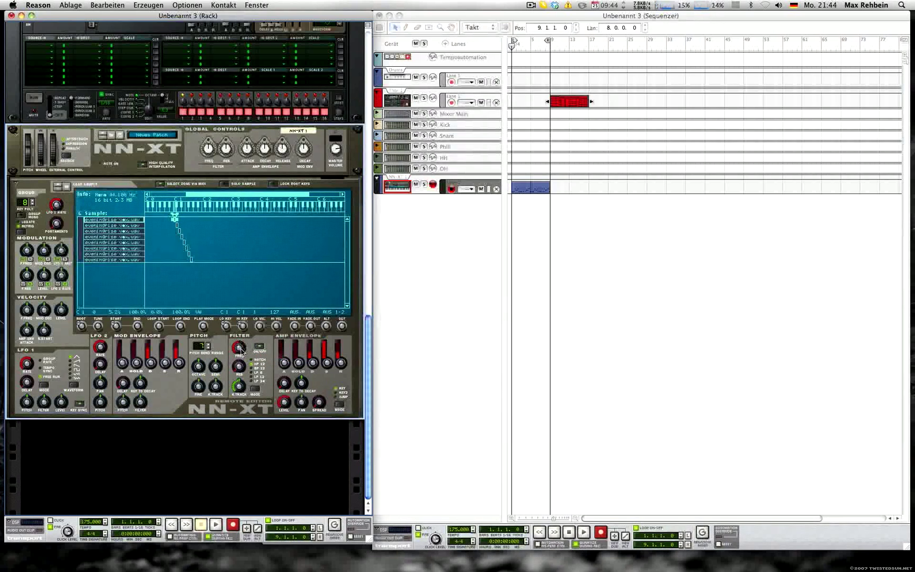
{"action": "key", "text": "space"}
{"action": "left_click_drag", "start_coordinate": [242, 352], "coordinate": [237, 364]}
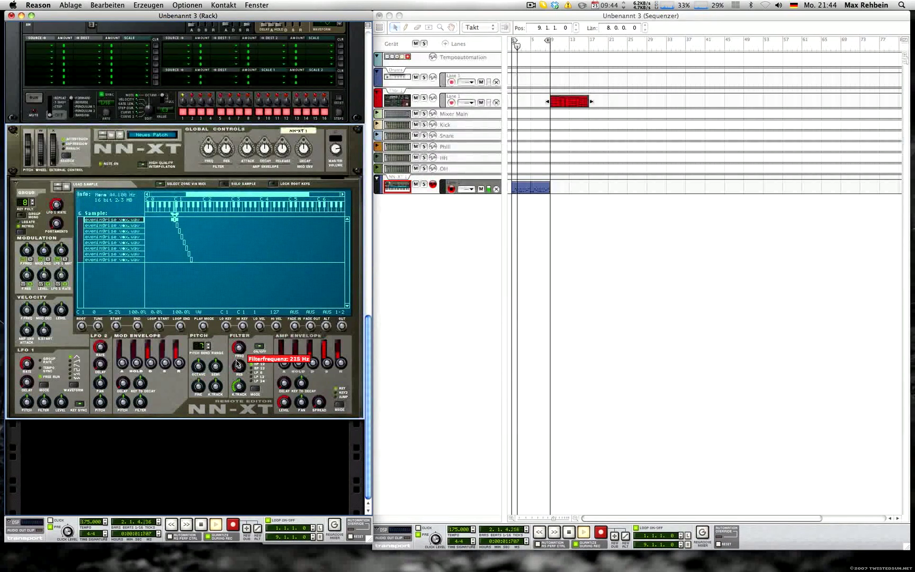
{"action": "key", "text": "space"}
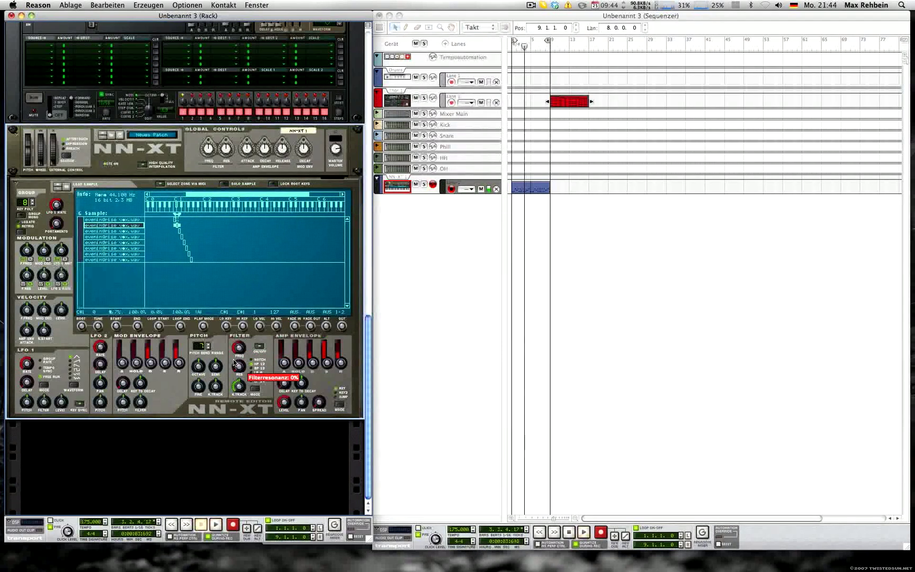
{"action": "key", "text": "shift+Return"}
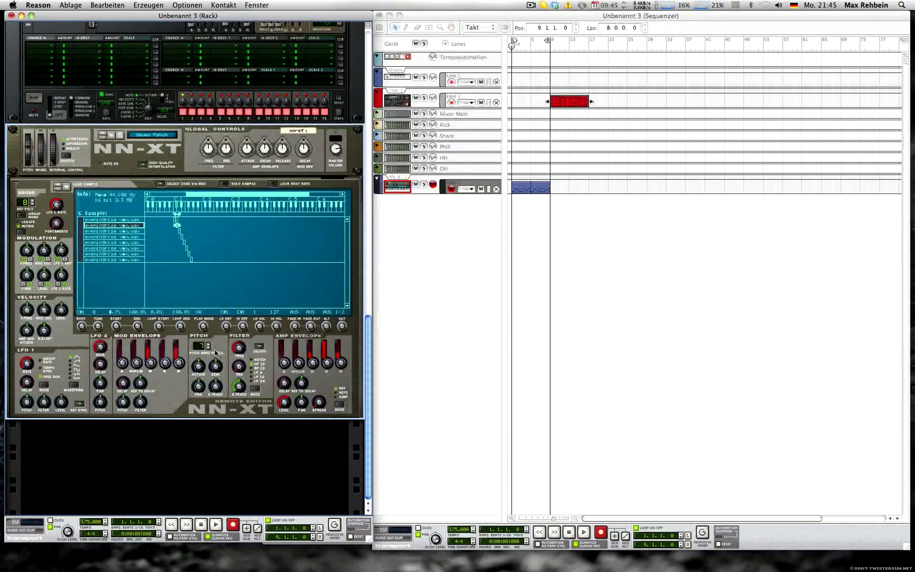
- Start creating an effect below the NN-XT and browse to the ALL Effect Patches folder
{"action": "left_click", "coordinate": [226, 427]}
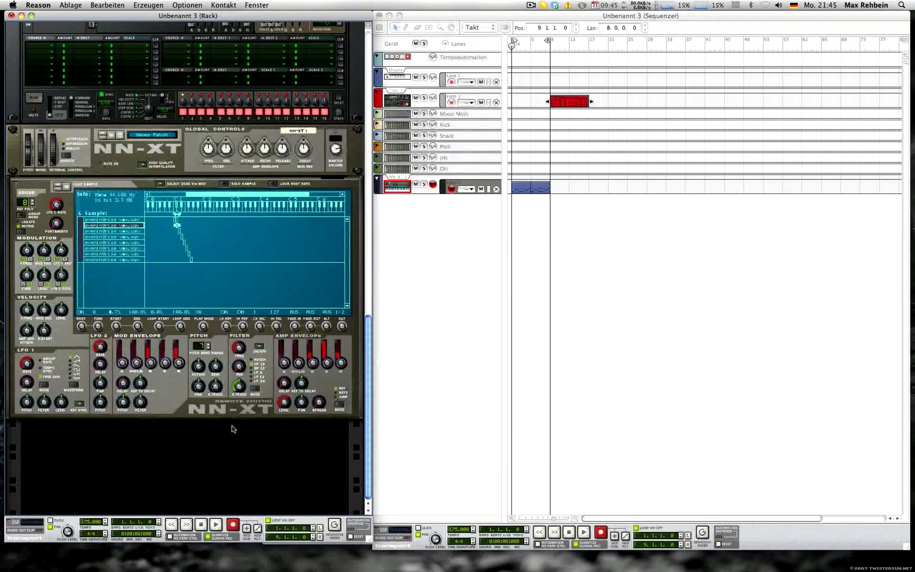
{"action": "right_click", "coordinate": [232, 428]}
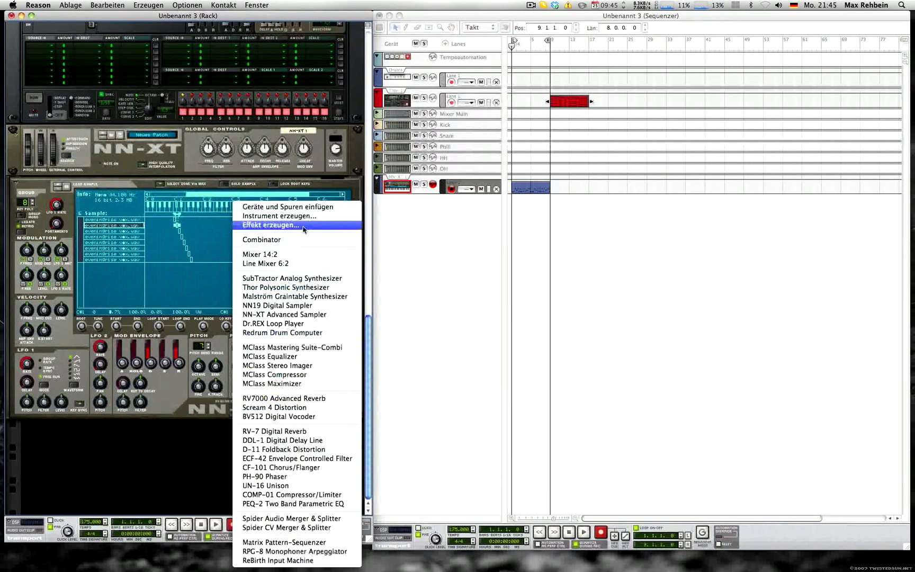
{"action": "left_click", "coordinate": [317, 226]}
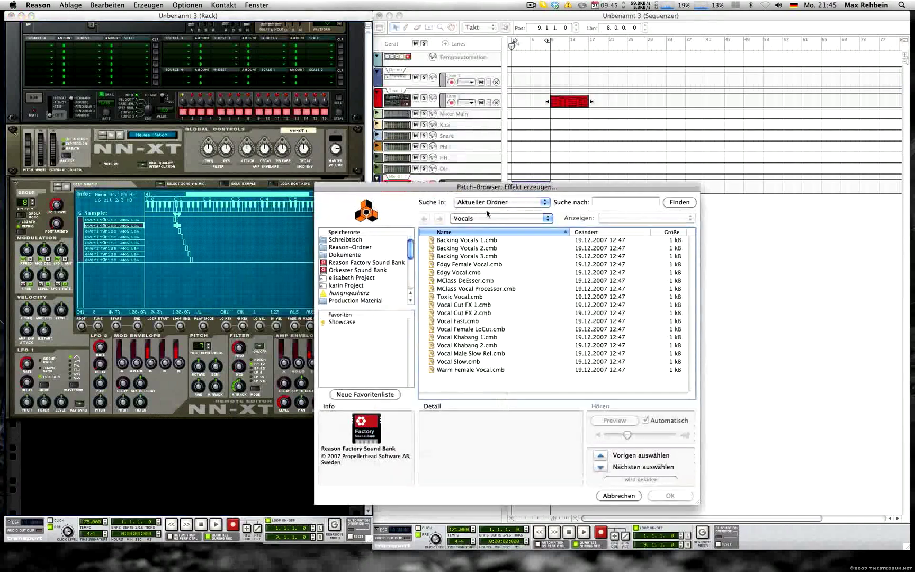
{"action": "left_click", "coordinate": [477, 222]}
{"action": "left_click", "coordinate": [476, 244]}
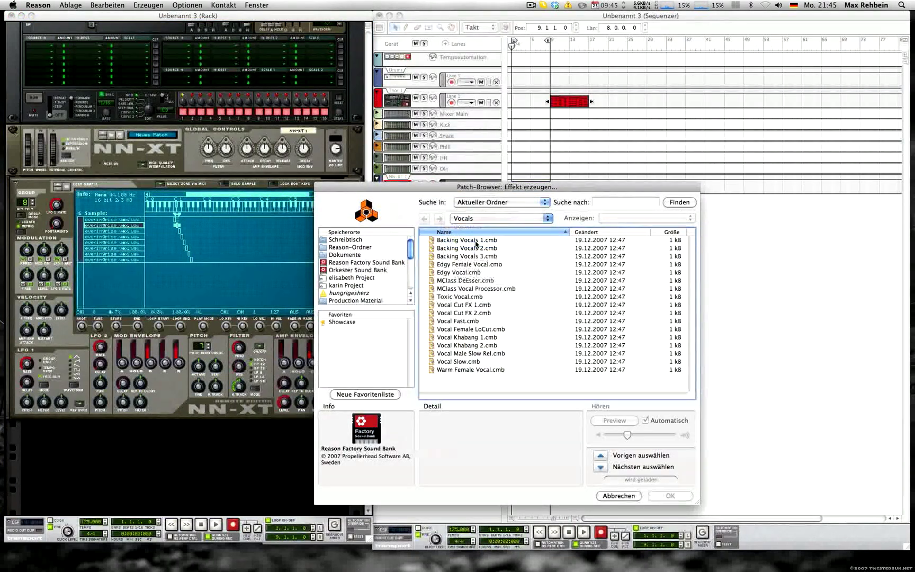
{"action": "double_click", "coordinate": [463, 257]}
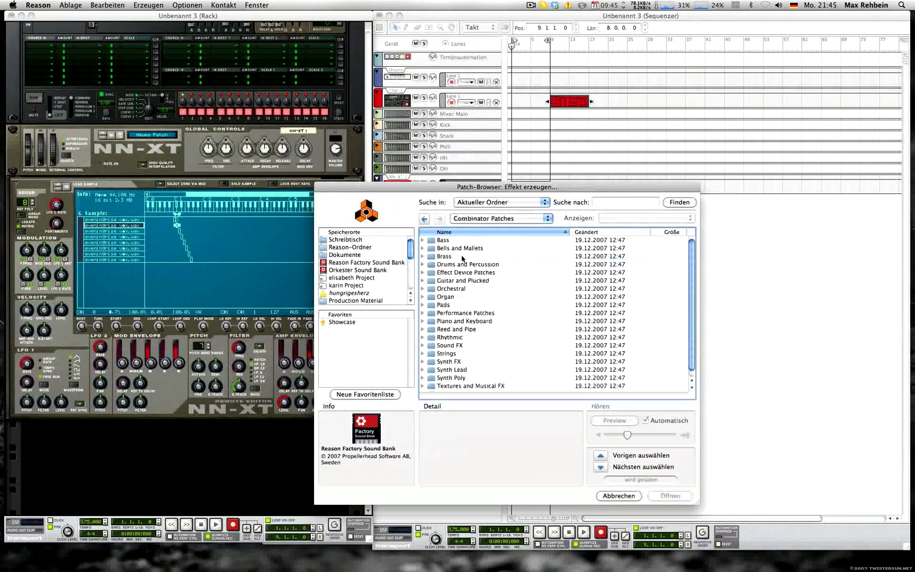
{"action": "left_click", "coordinate": [424, 219]}
{"action": "double_click", "coordinate": [442, 241]}
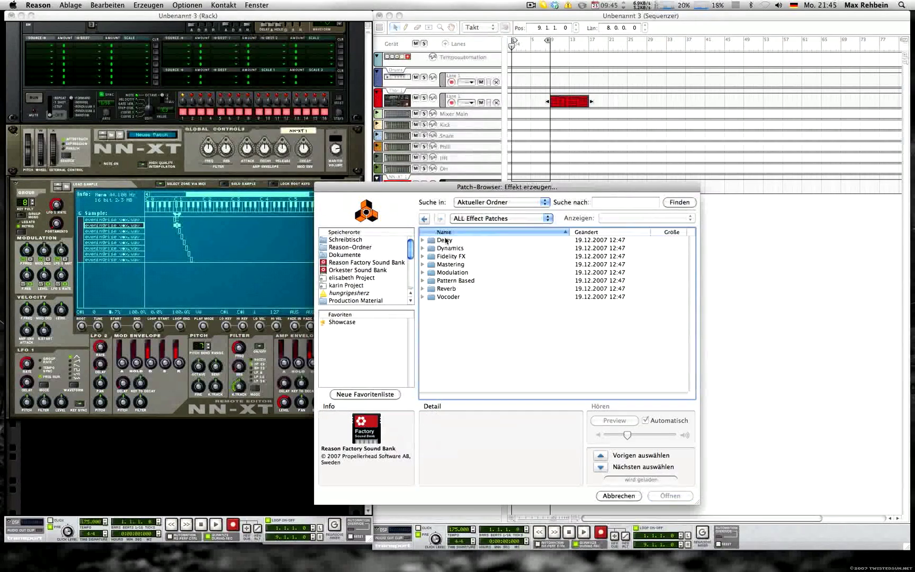
- Load the MClass Vocal Processor.cmb patch from the Dynamics > Vocals folder as the new effect
{"action": "double_click", "coordinate": [443, 265]}
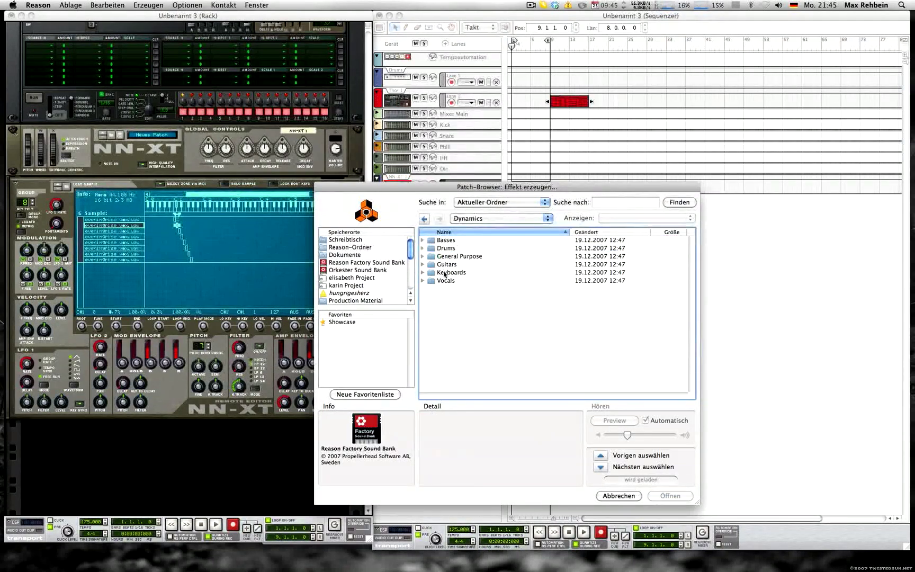
{"action": "double_click", "coordinate": [446, 280]}
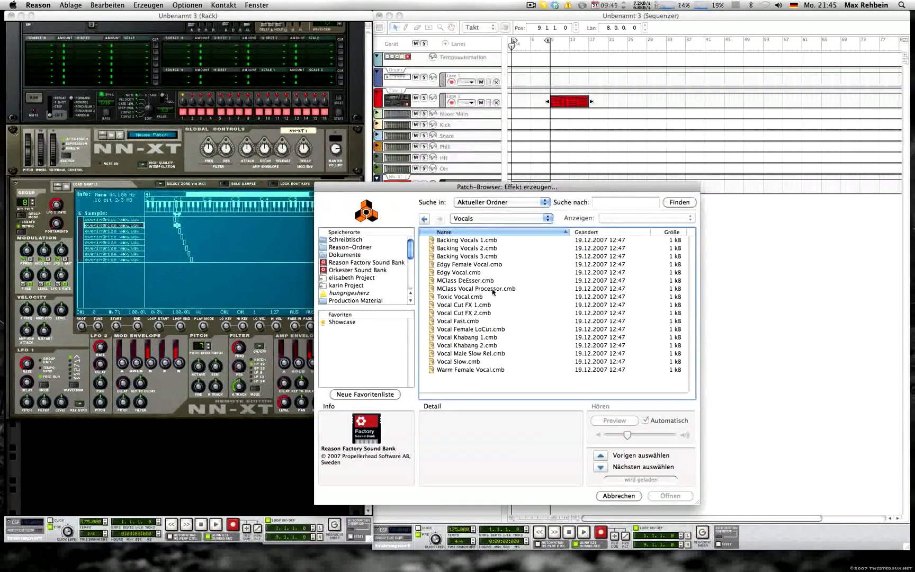
{"action": "left_click", "coordinate": [468, 289]}
{"action": "double_click", "coordinate": [533, 292]}
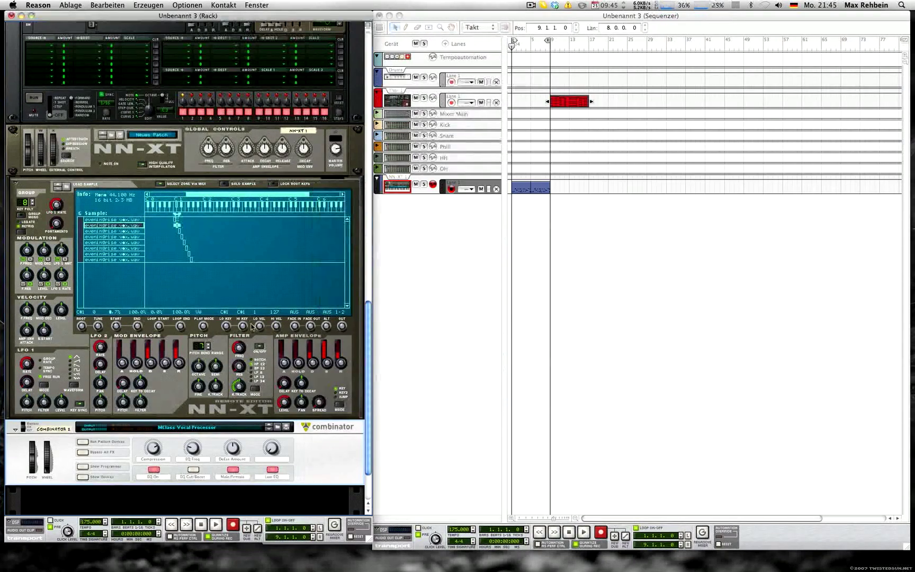
- Show the devices inside the vocal processor Combinator, play the loop, and toggle the Combinator's bypass switch to compare the sound
{"action": "left_click", "coordinate": [83, 412]}
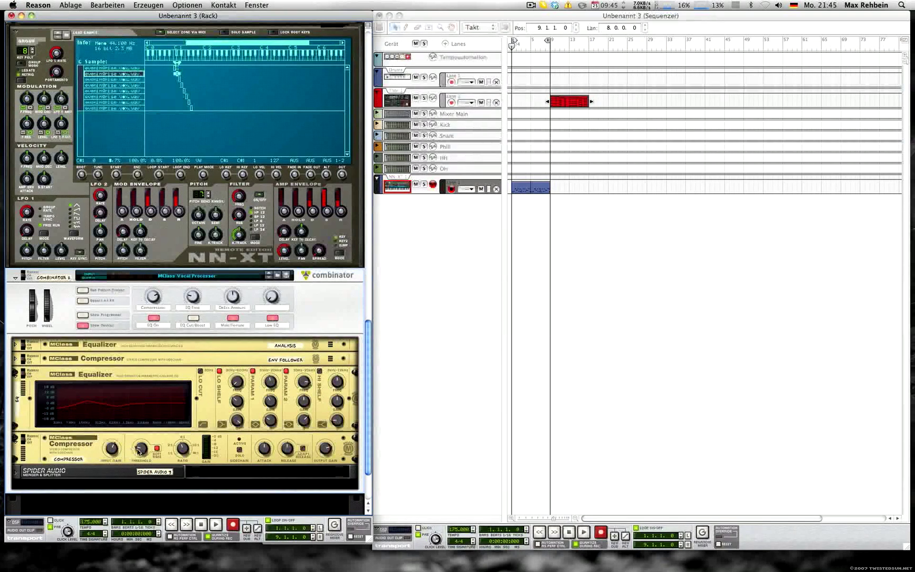
{"action": "mouse_move", "coordinate": [180, 452]}
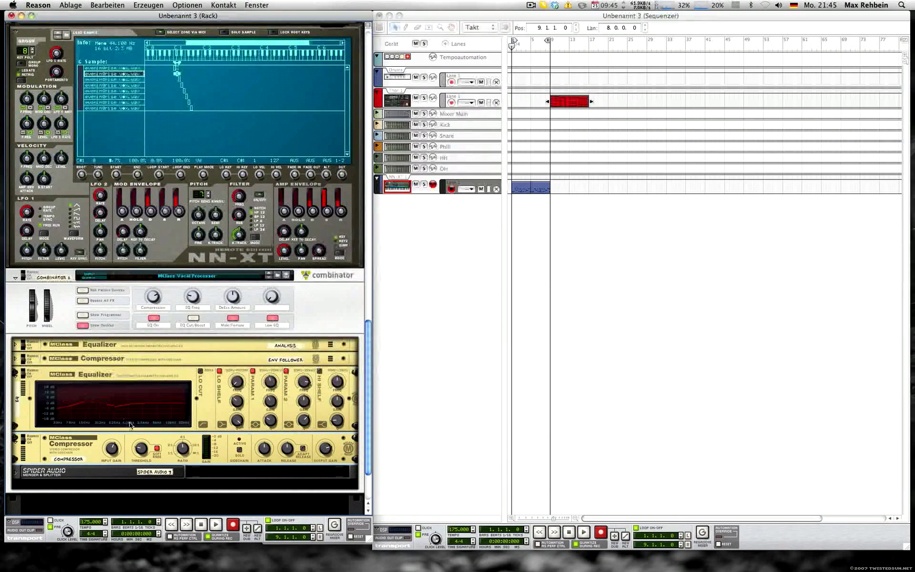
{"action": "left_click", "coordinate": [439, 259]}
{"action": "key", "text": "space"}
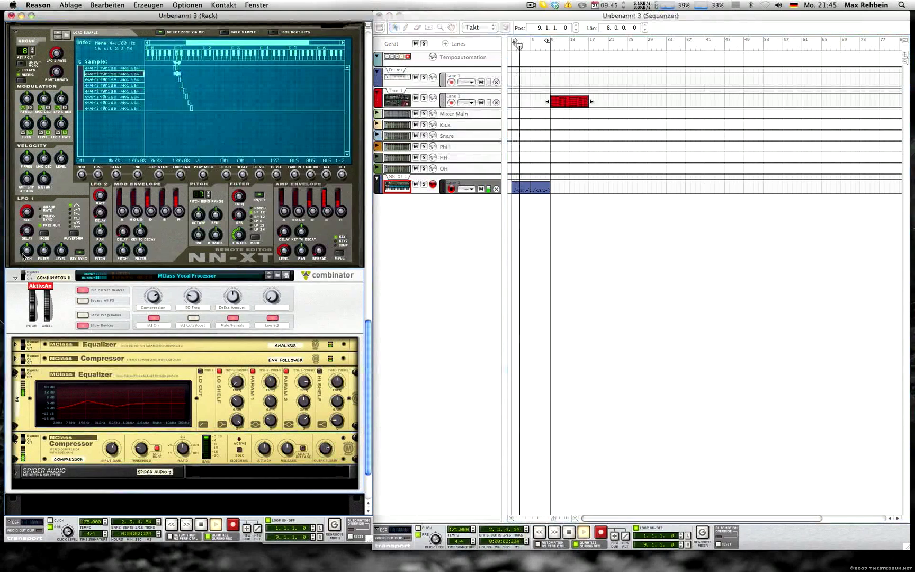
{"action": "left_click", "coordinate": [23, 275]}
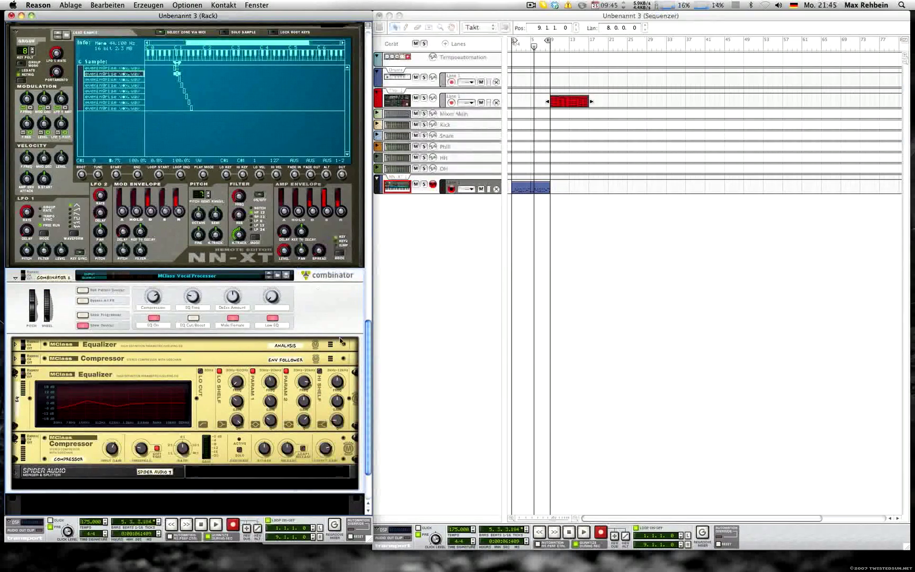
- Examine the main mixer's channel 1 aux sends, replay the loop from the start, and return to the beginning
{"action": "left_click_drag", "start_coordinate": [368, 370], "coordinate": [368, 85]}
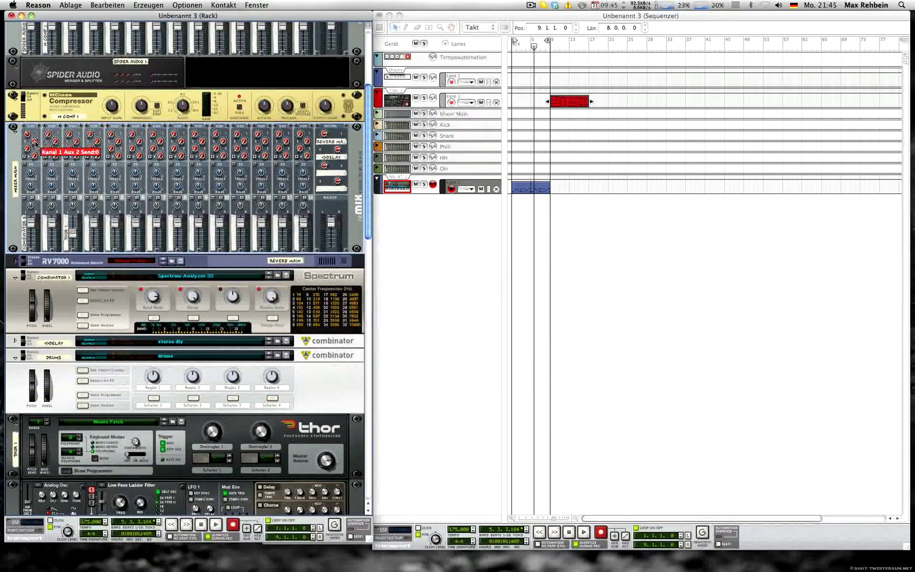
{"action": "key", "text": "KP_0"}
{"action": "key", "text": "space"}
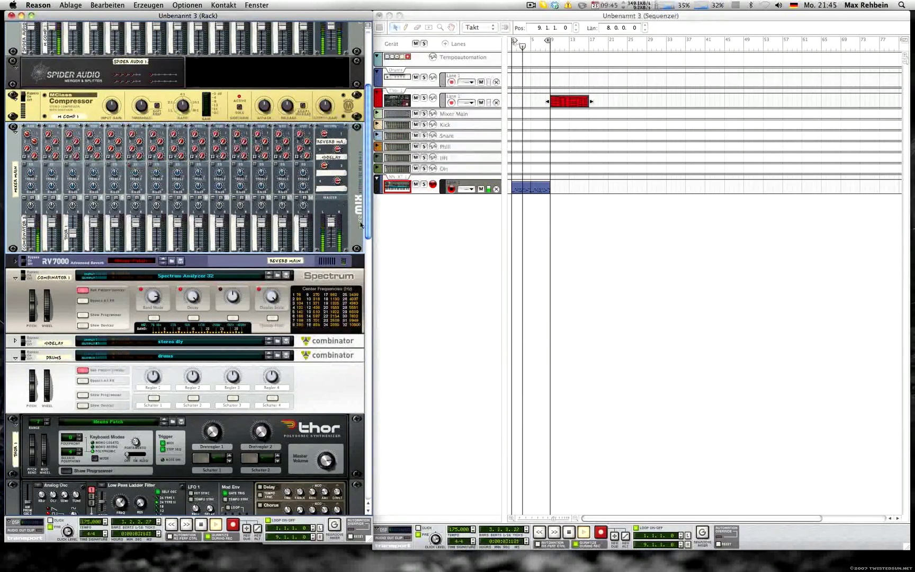
{"action": "scroll", "coordinate": [339, 451], "scroll_direction": "down", "scroll_amount": 15}
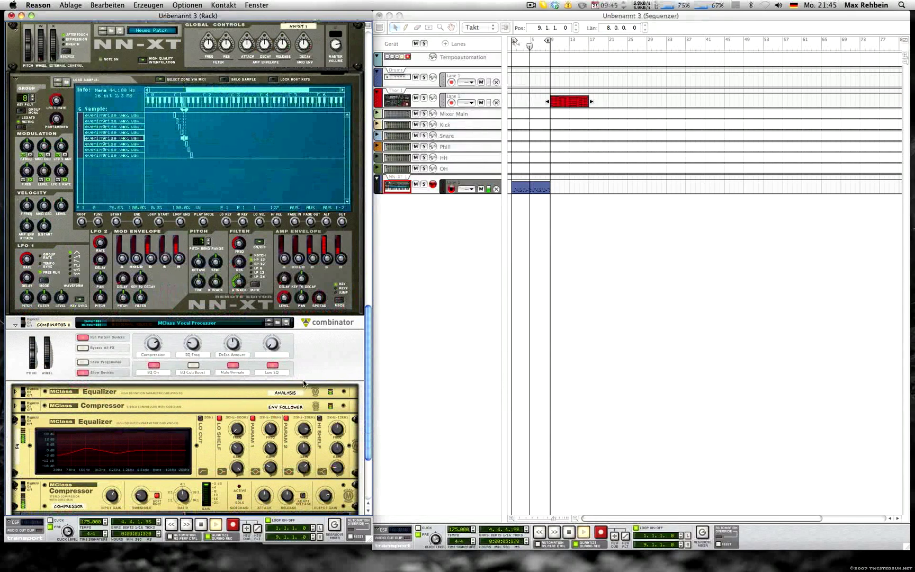
{"action": "left_click", "coordinate": [629, 243]}
{"action": "key", "text": "KP_0"}
{"action": "key", "text": "KP_0"}
{"action": "left_click", "coordinate": [630, 242]}
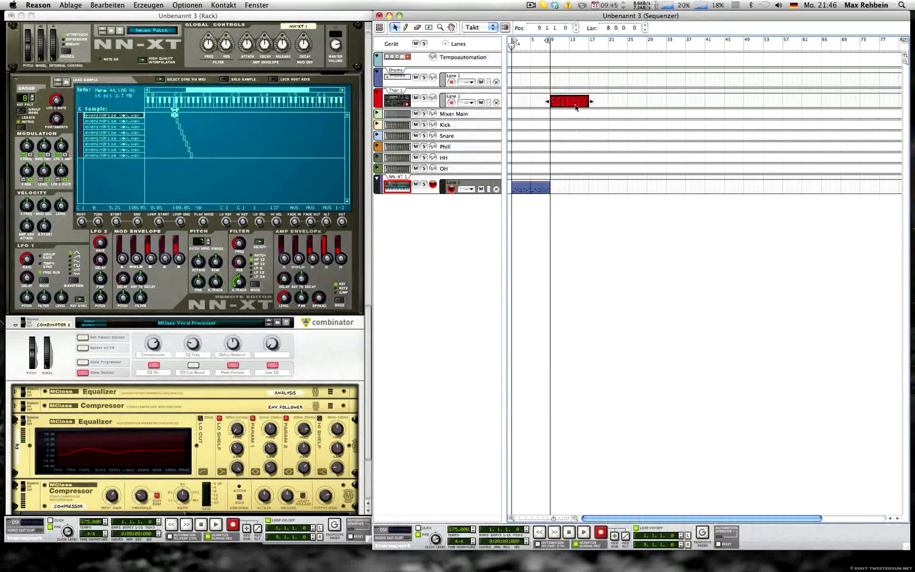
- Move the Thor 1 clip to bar 1, above the NN-XT vocal clips, and play the loop with both parts together
{"action": "left_click_drag", "start_coordinate": [571, 101], "coordinate": [529, 98]}
{"action": "left_click", "coordinate": [622, 124]}
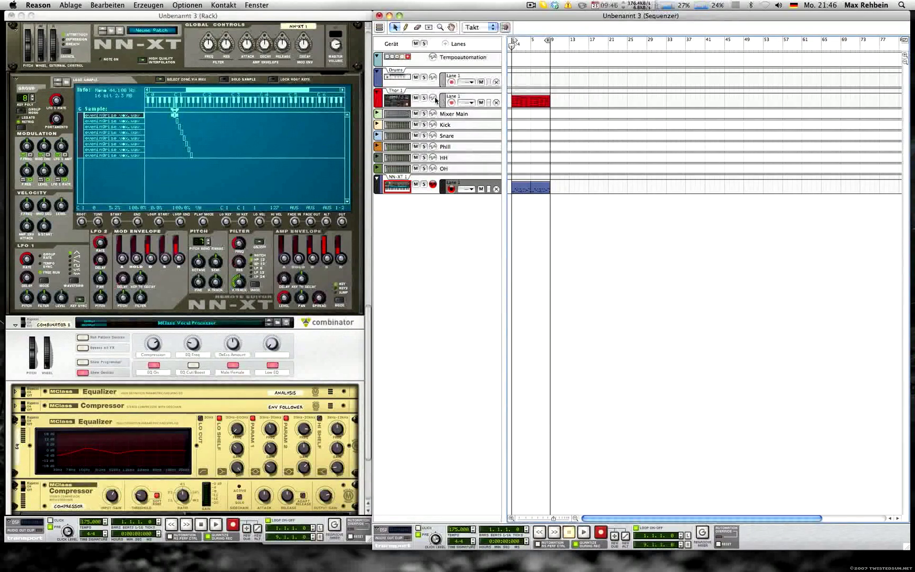
{"action": "key", "text": "space"}
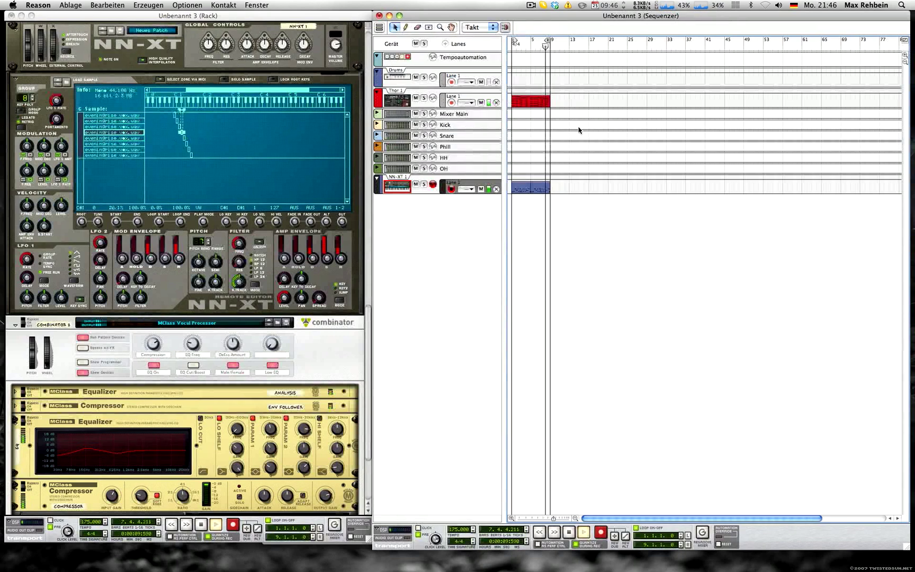
{"action": "key", "text": "space"}
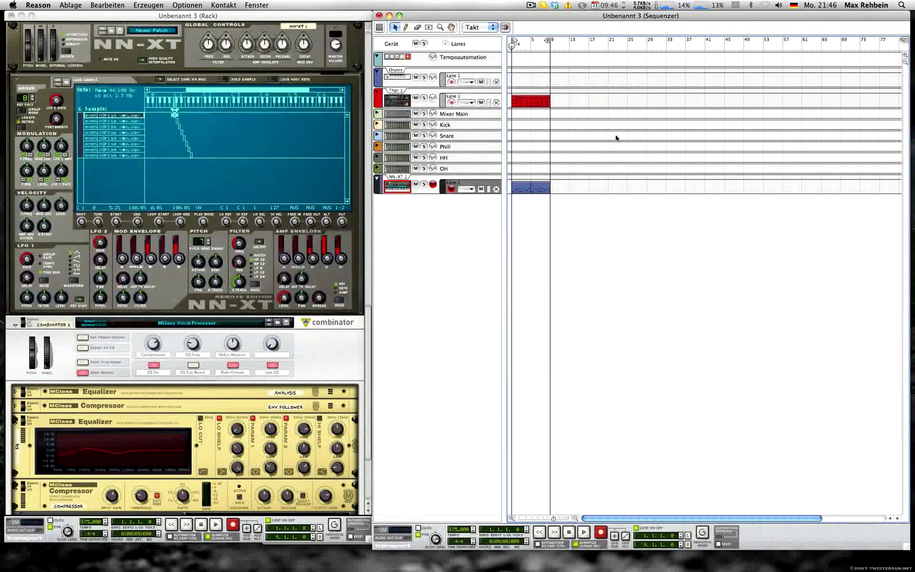
- Review the vocal sample zones in the NN-XT editor and replay the loop with the Thor part from the start
{"action": "left_click", "coordinate": [125, 134]}
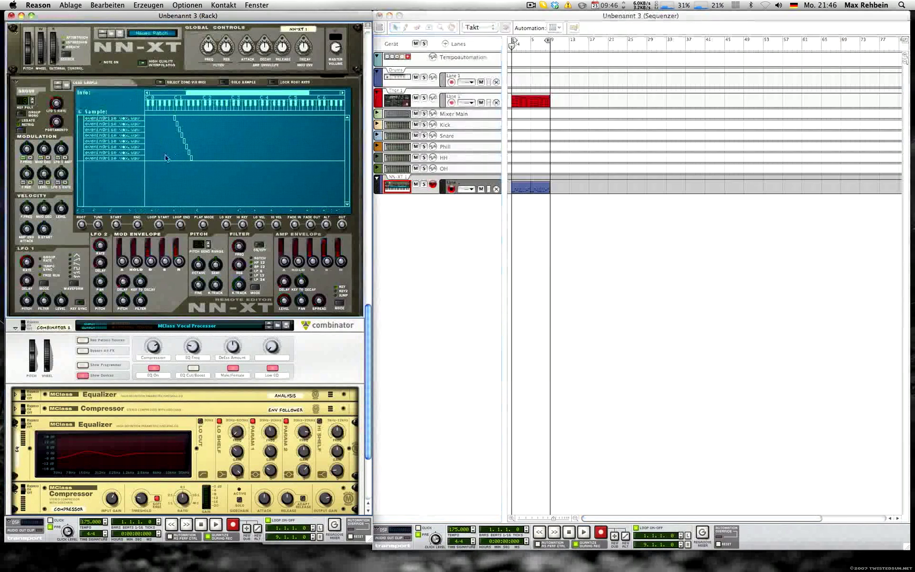
{"action": "left_click", "coordinate": [124, 128]}
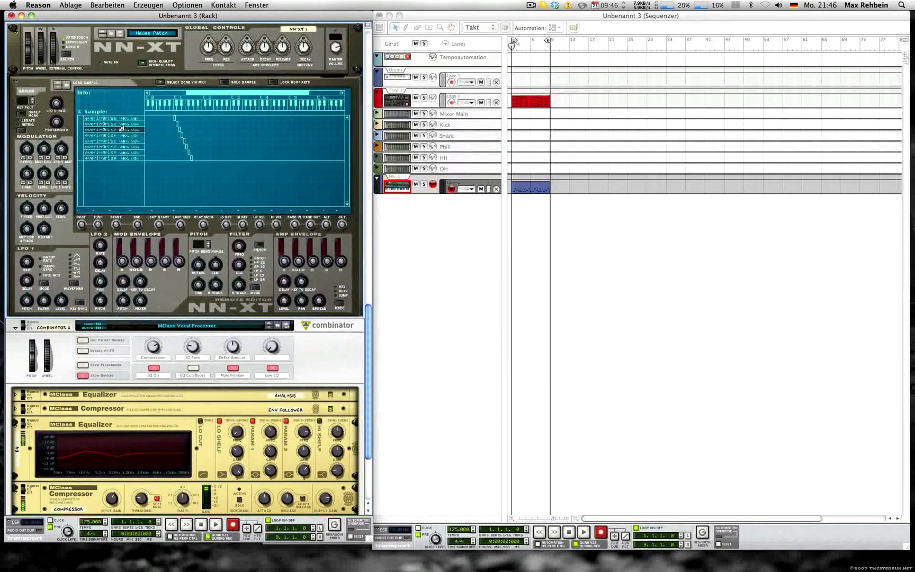
{"action": "left_click", "coordinate": [565, 256]}
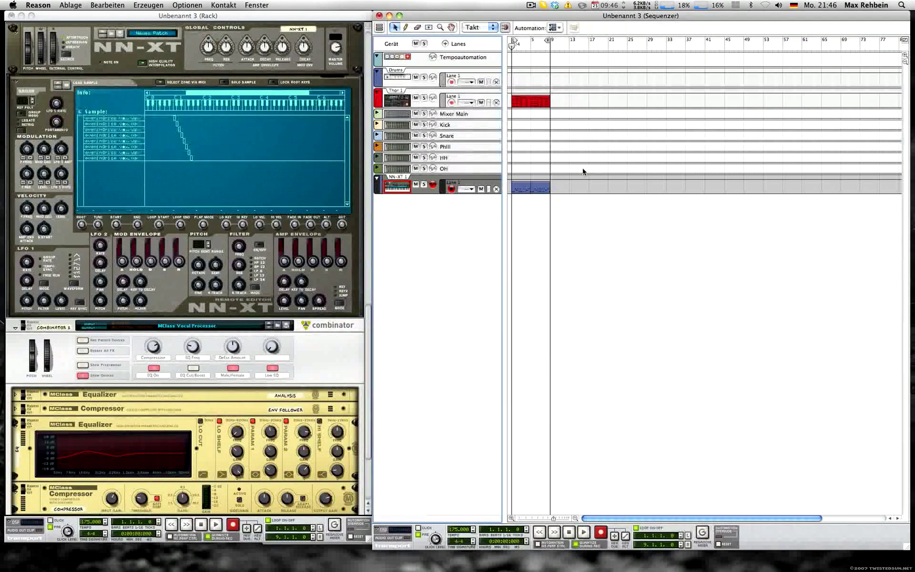
{"action": "key", "text": "space"}
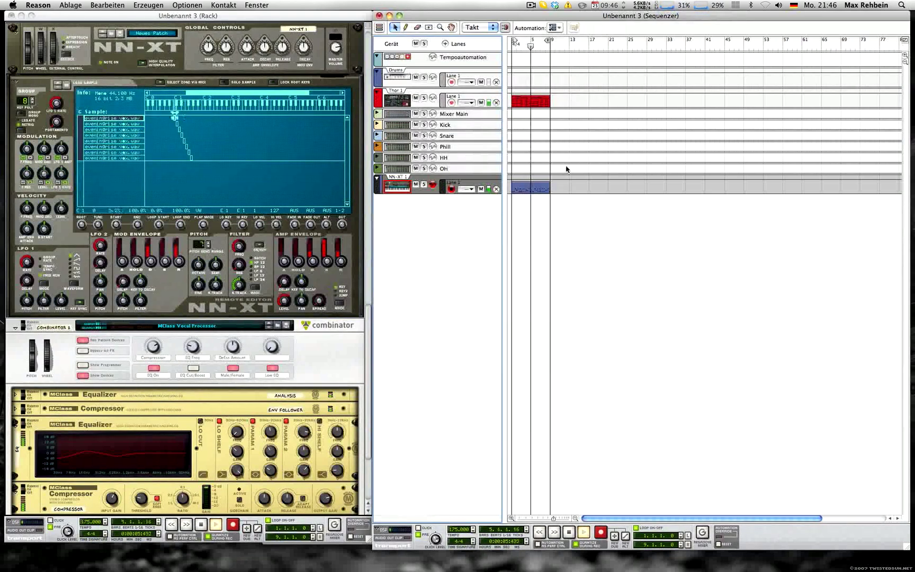
{"action": "key", "text": "space"}
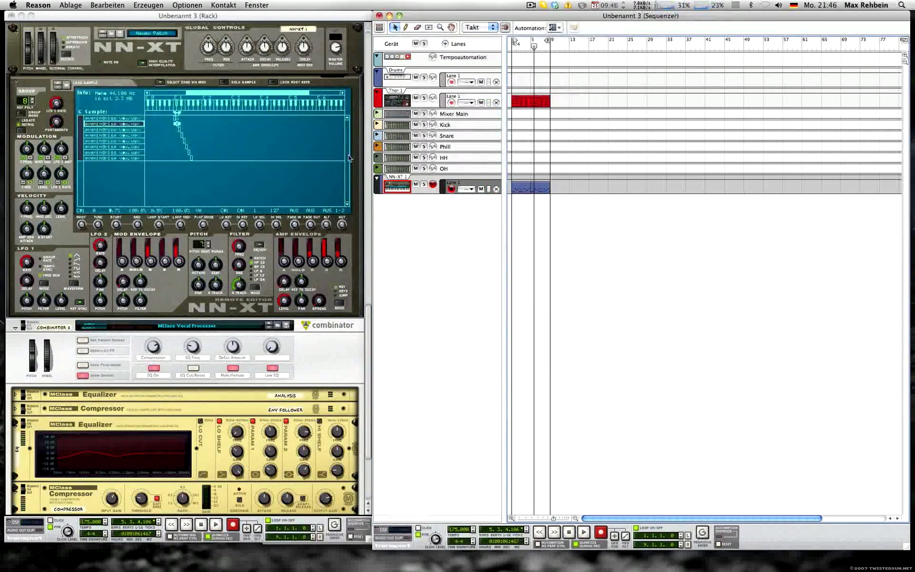
{"action": "left_click", "coordinate": [348, 157]}
{"action": "left_click", "coordinate": [276, 174]}
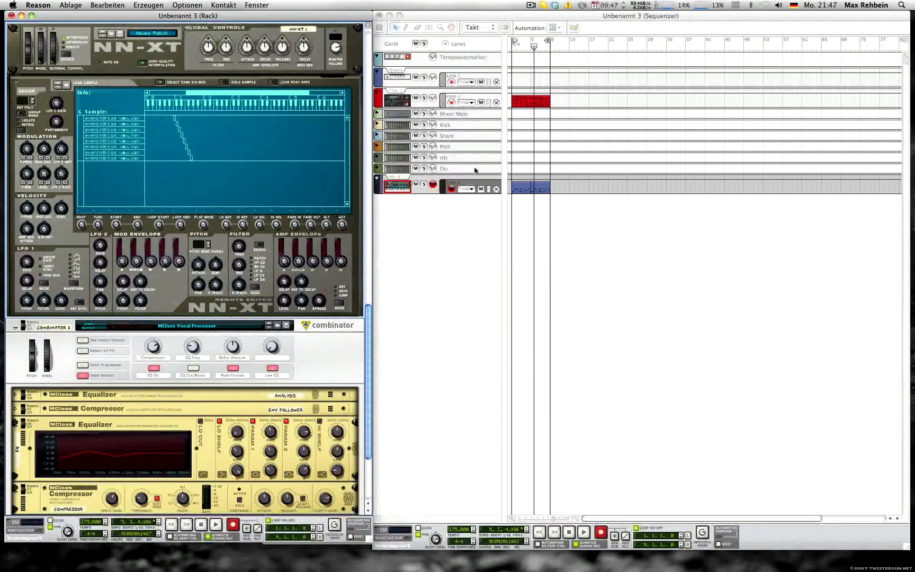
- Open the recent song drumstepbrutal Kopie.rns
{"action": "left_click", "coordinate": [64, 4]}
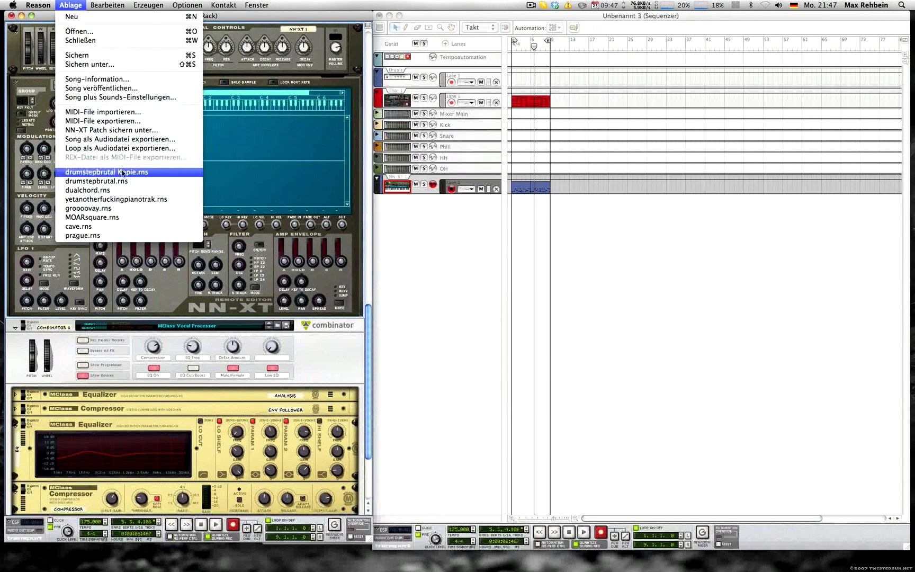
{"action": "left_click", "coordinate": [148, 171]}
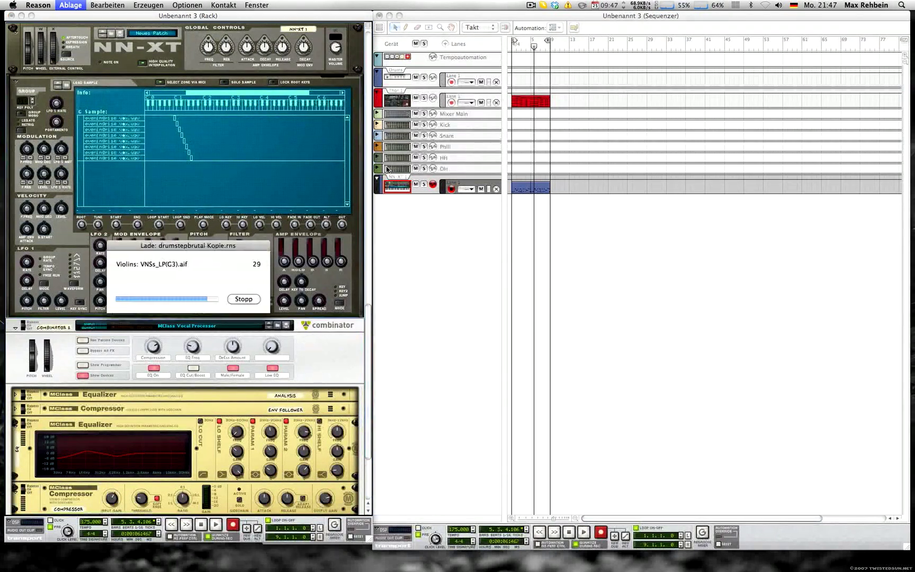
{"action": "left_click", "coordinate": [151, 301]}
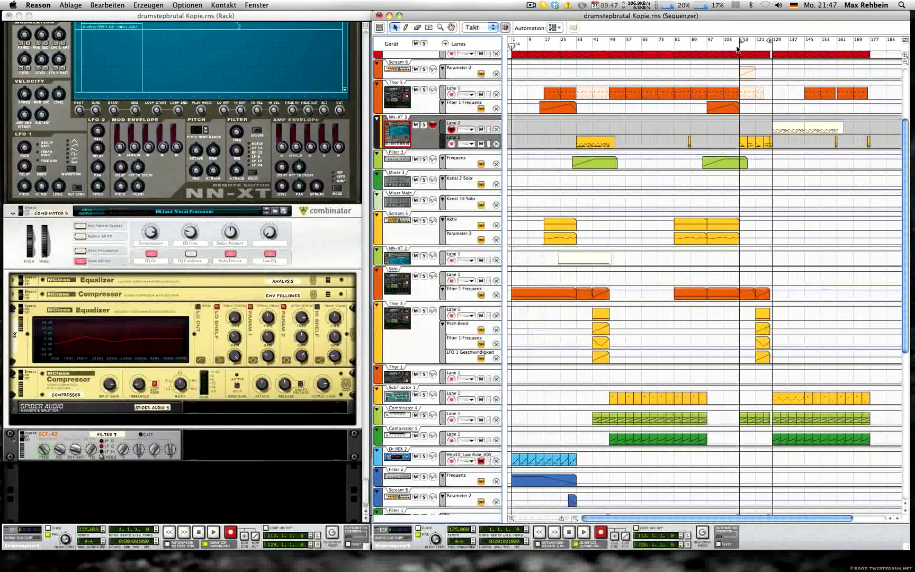
- Listen to how the NN-XT vocal chops are used in the arrangement, playing from bar 31 and again from bar 127
{"action": "left_click", "coordinate": [572, 46]}
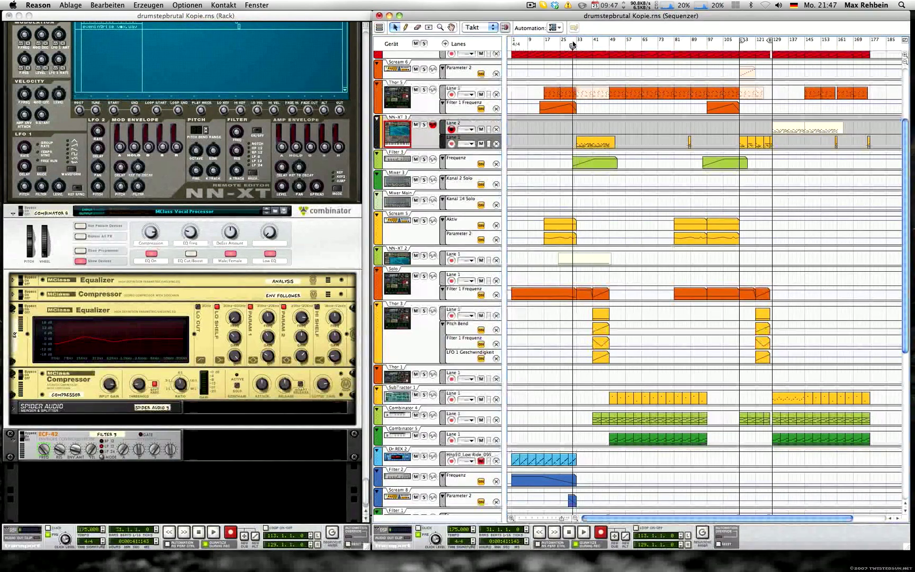
{"action": "key", "text": "space"}
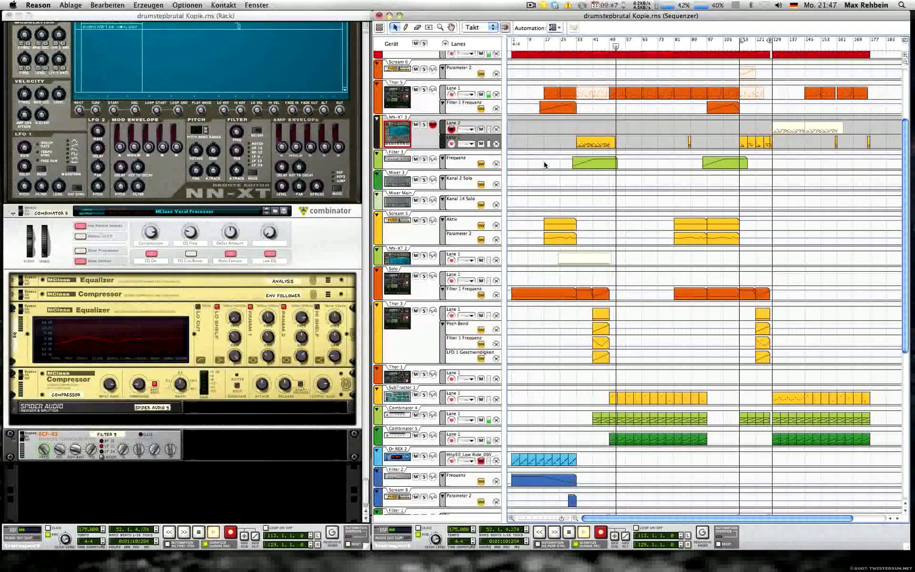
{"action": "key", "text": "space"}
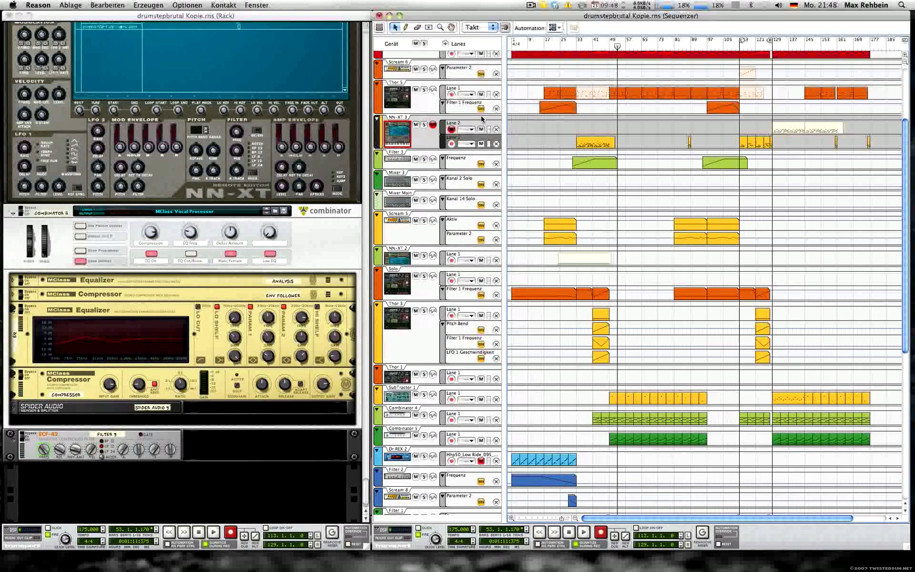
{"action": "left_click", "coordinate": [769, 47]}
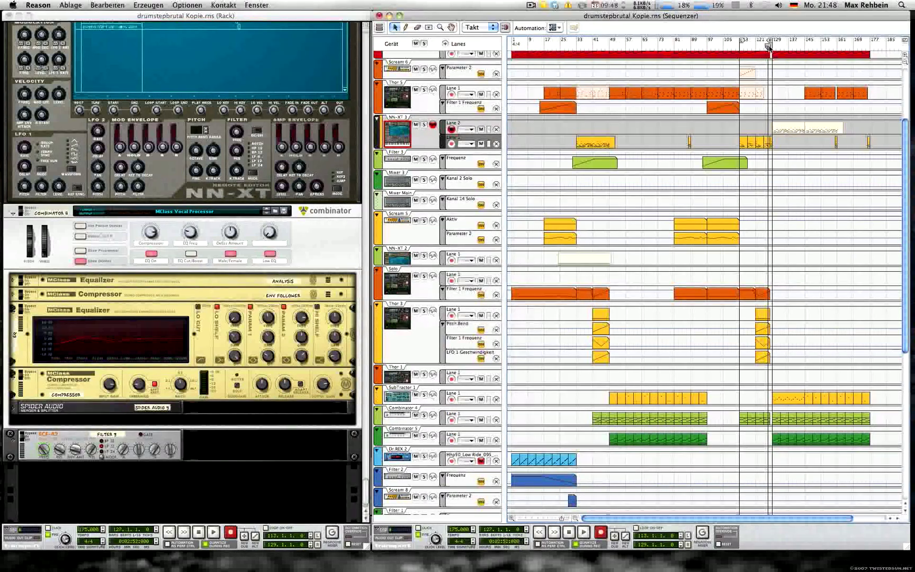
{"action": "key", "text": "space"}
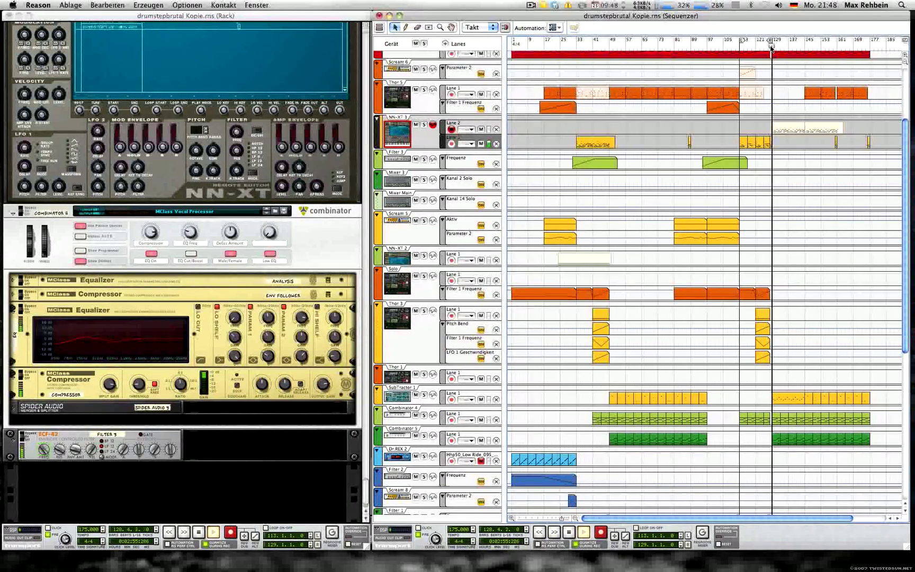
{"action": "key", "text": "space"}
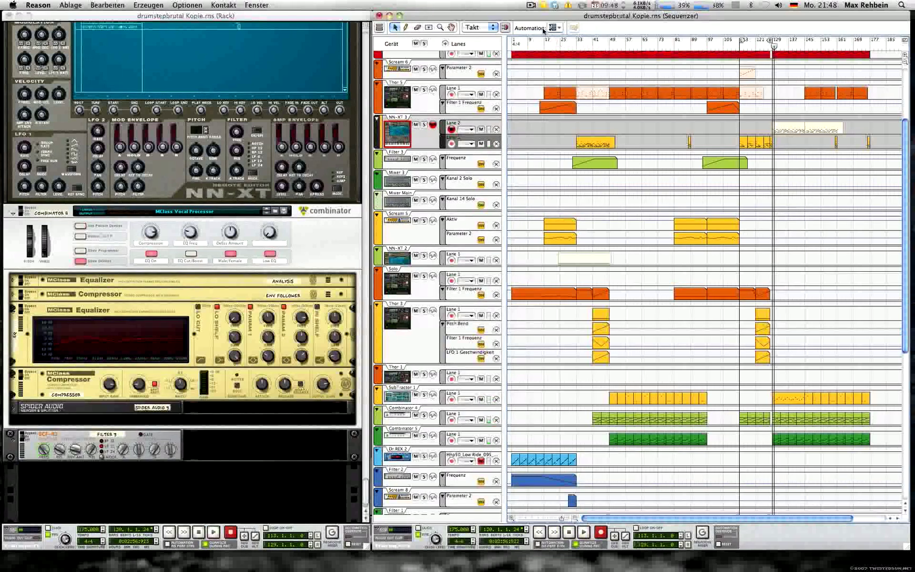